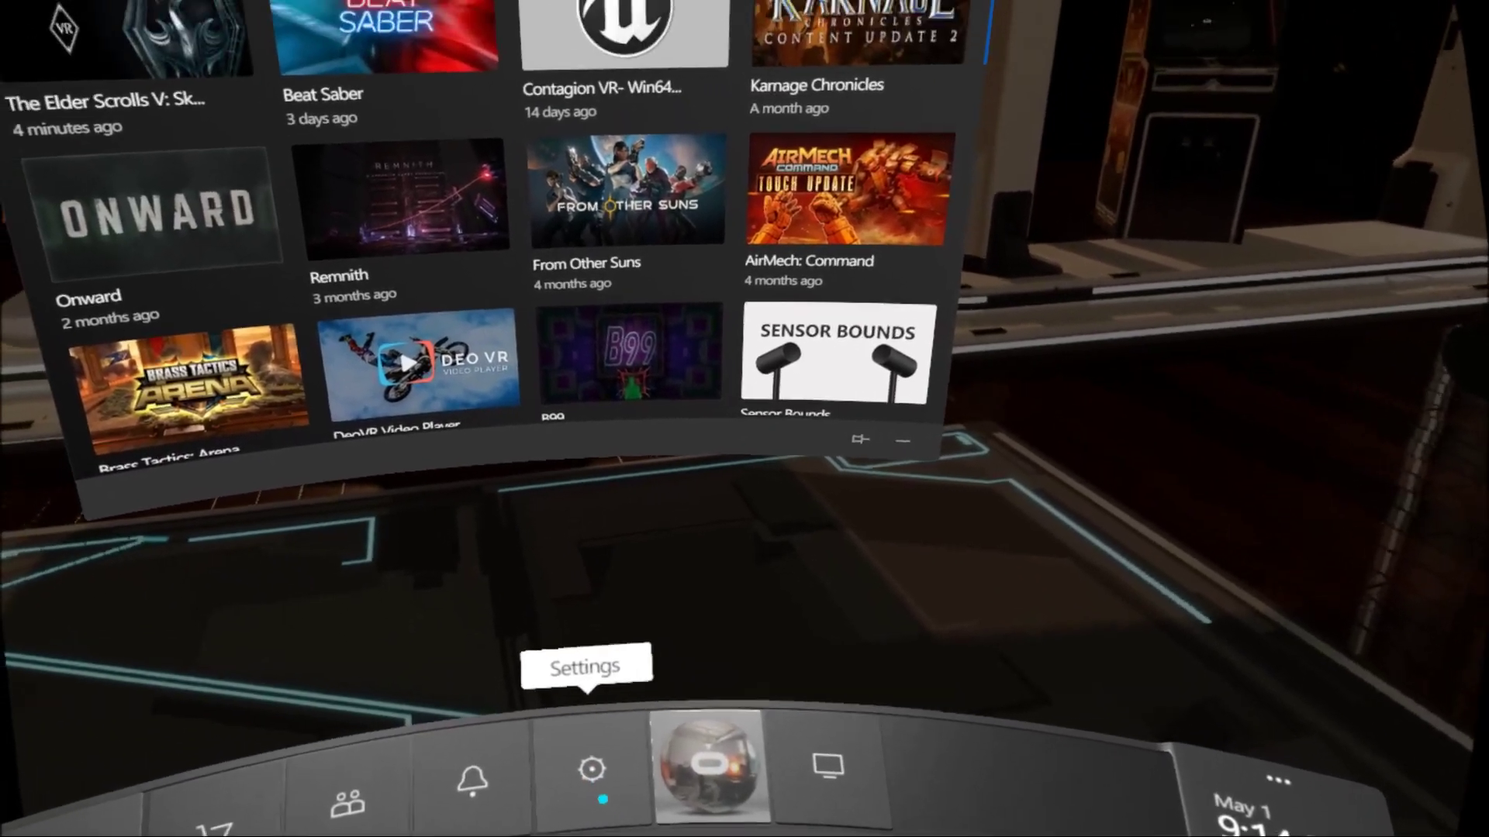
- Open the Dash settings and view the Guardian page's boundary, wall and tracking-reset options
click(592, 770)
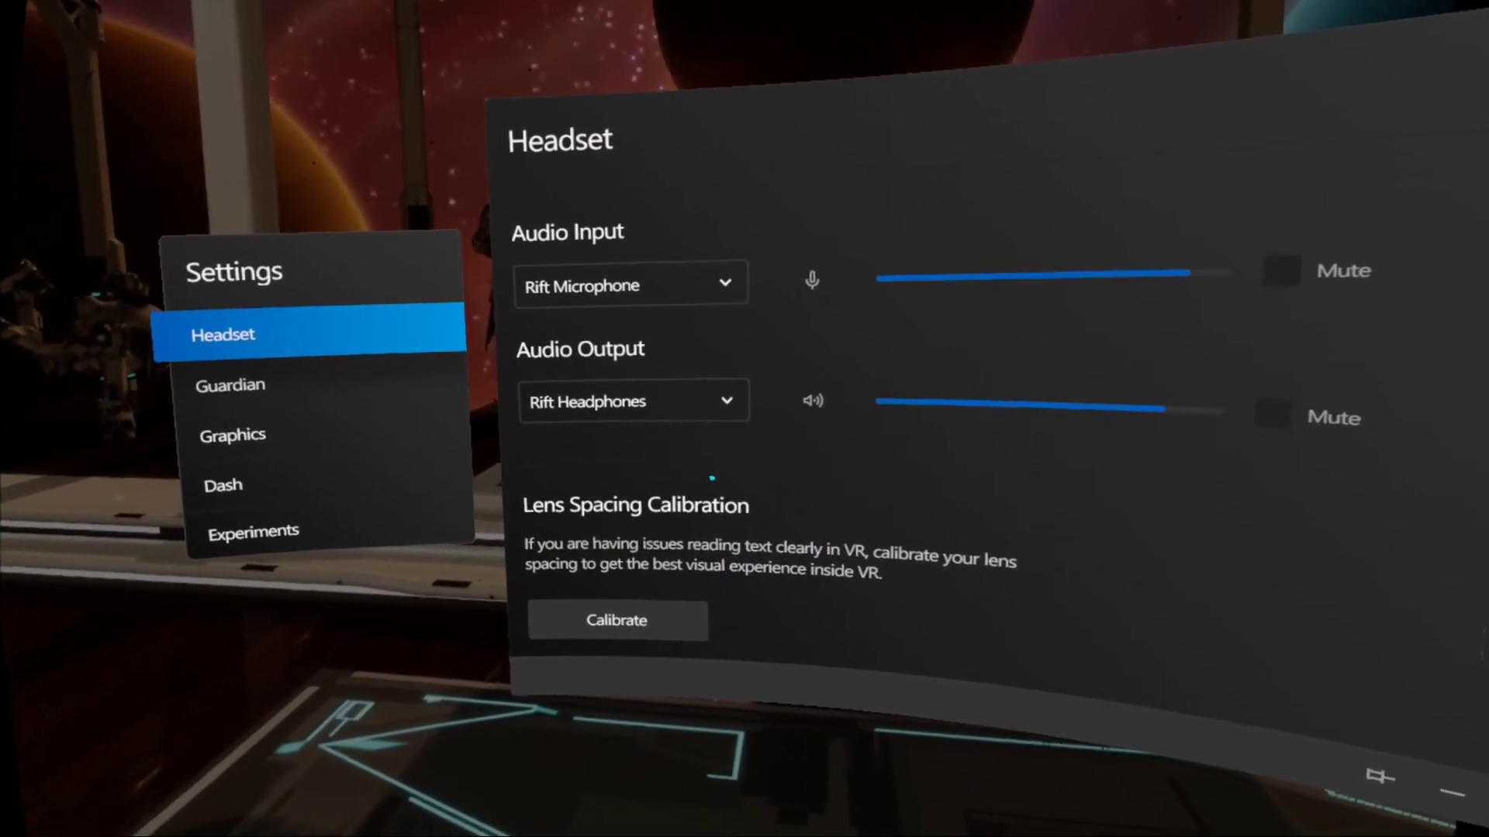
scroll(786, 500, down, 1)
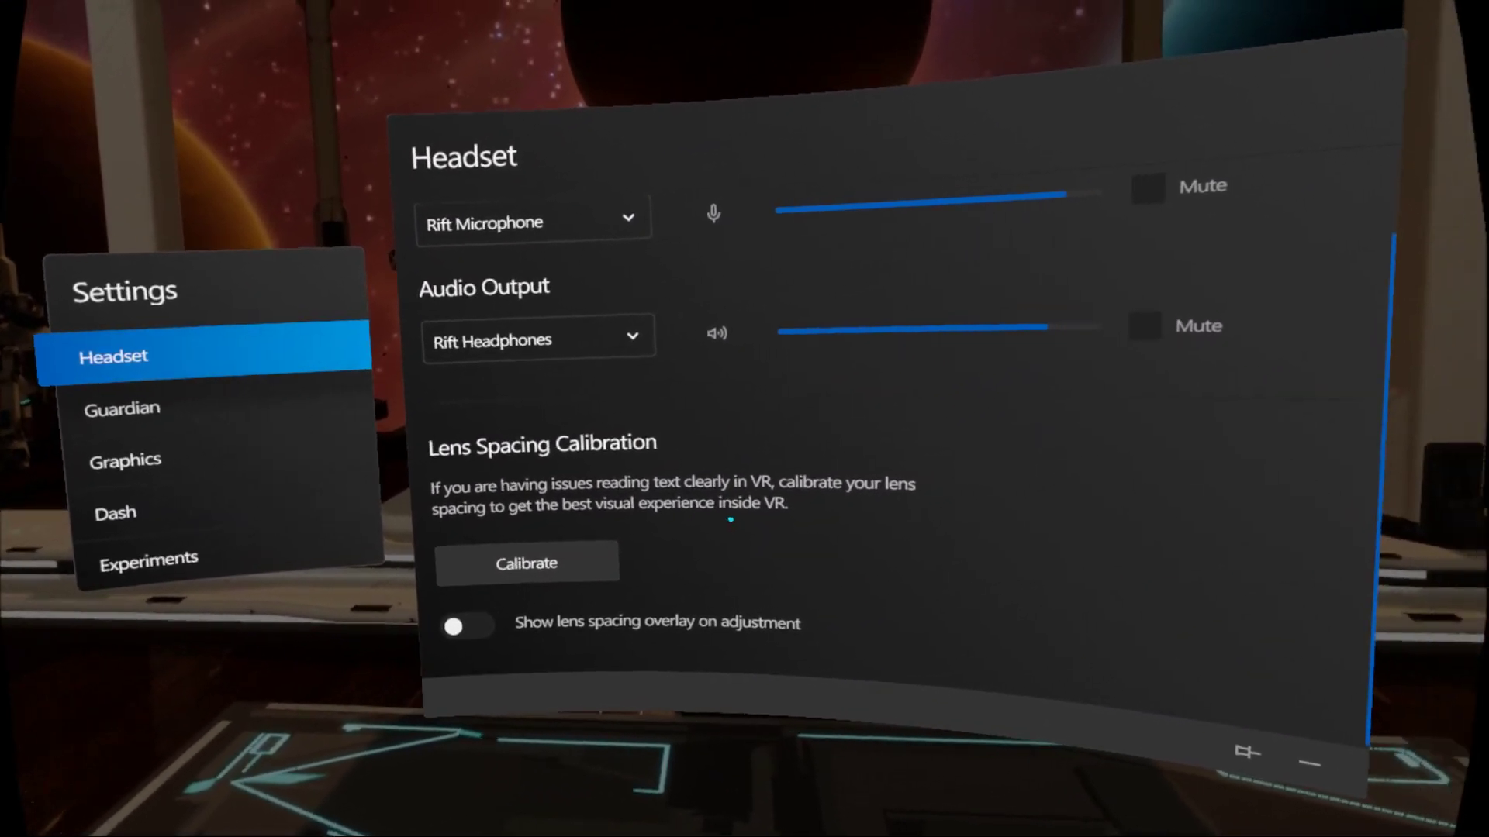
scroll(802, 481, up, 1)
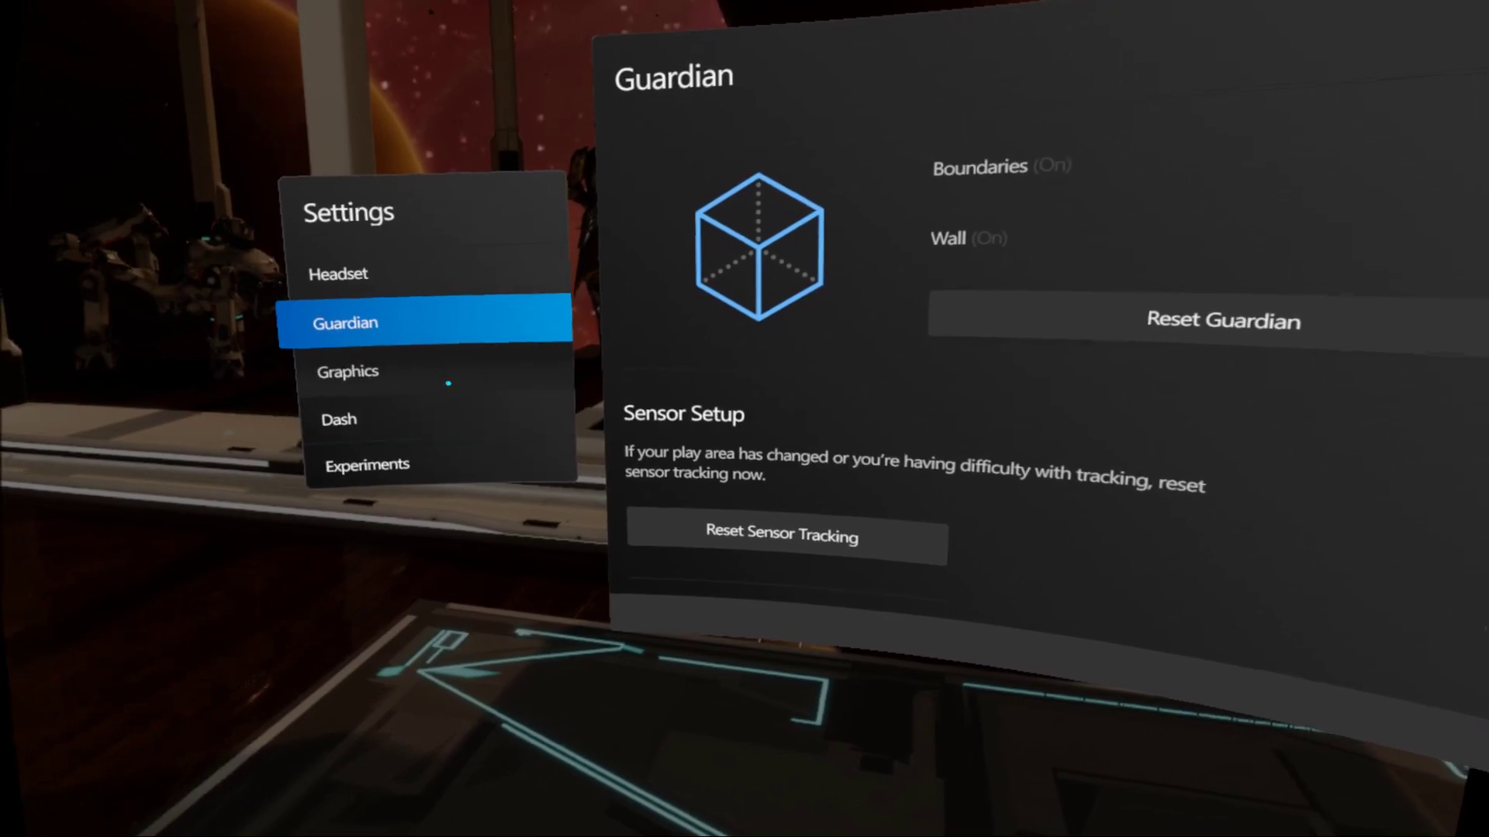
- Step through the Graphics and Dash settings pages to the Experiments page
click(396, 397)
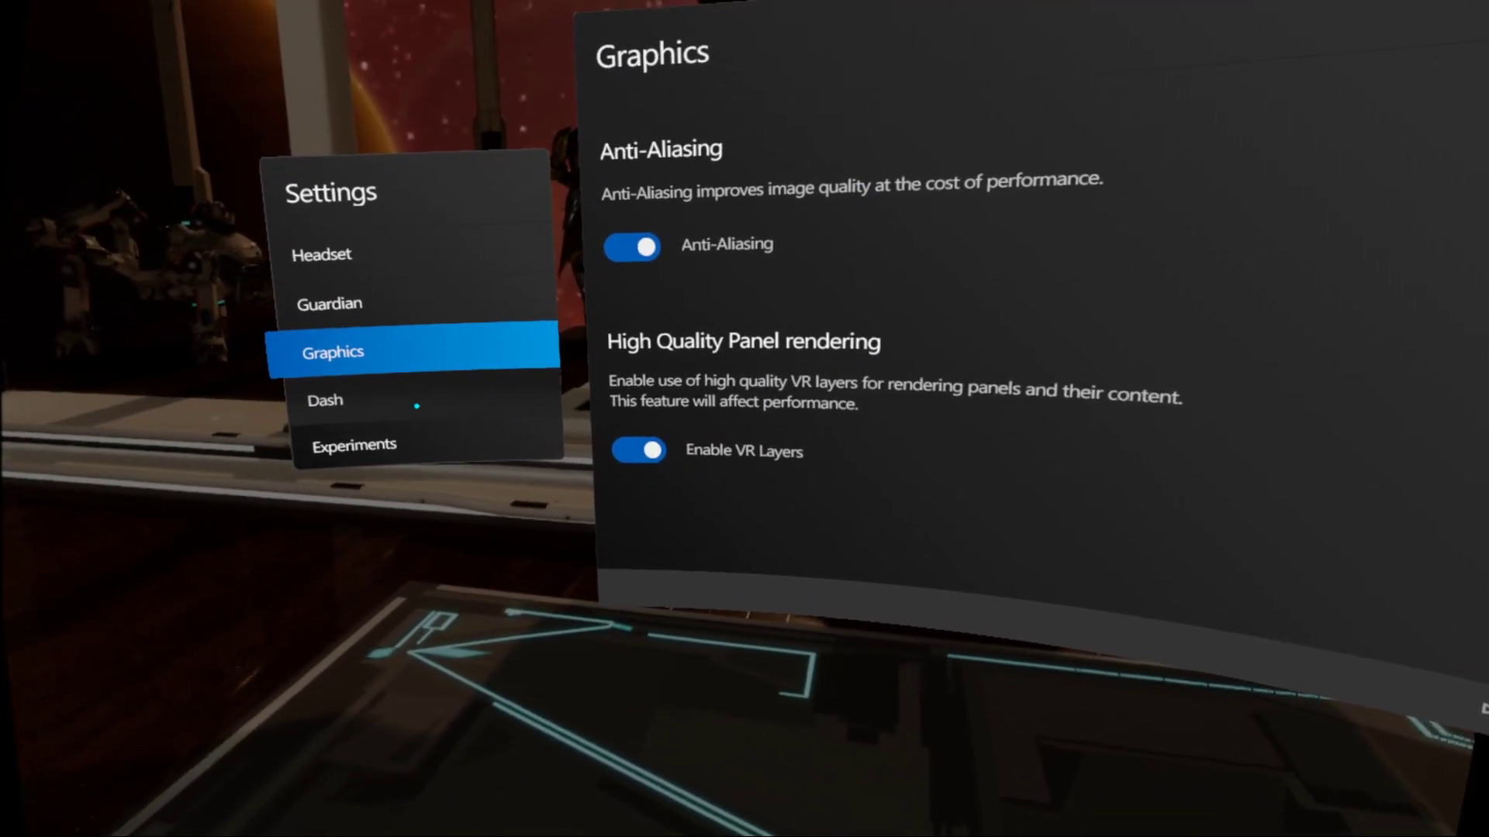
click(442, 402)
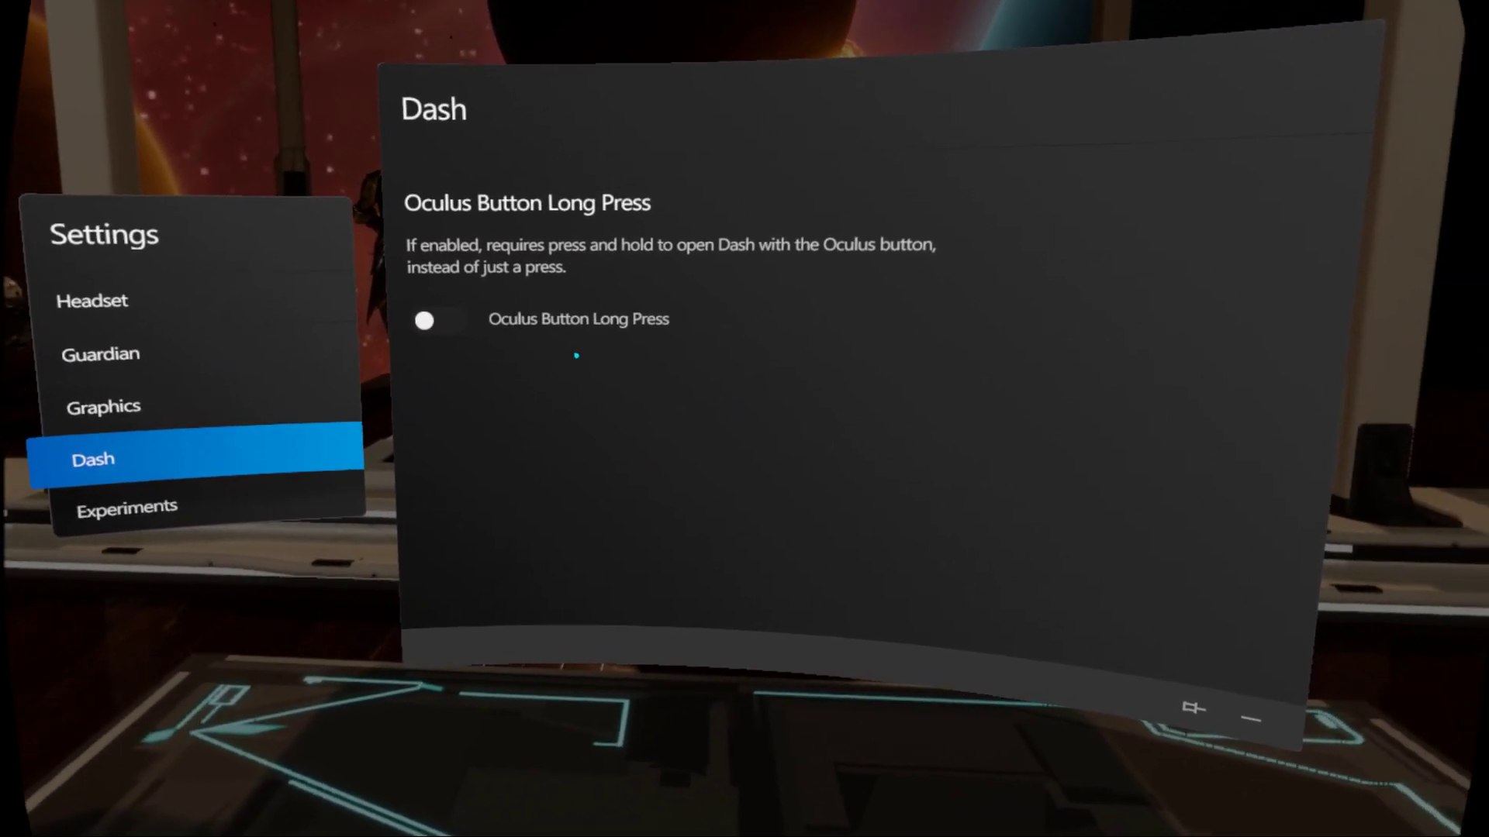
click(408, 459)
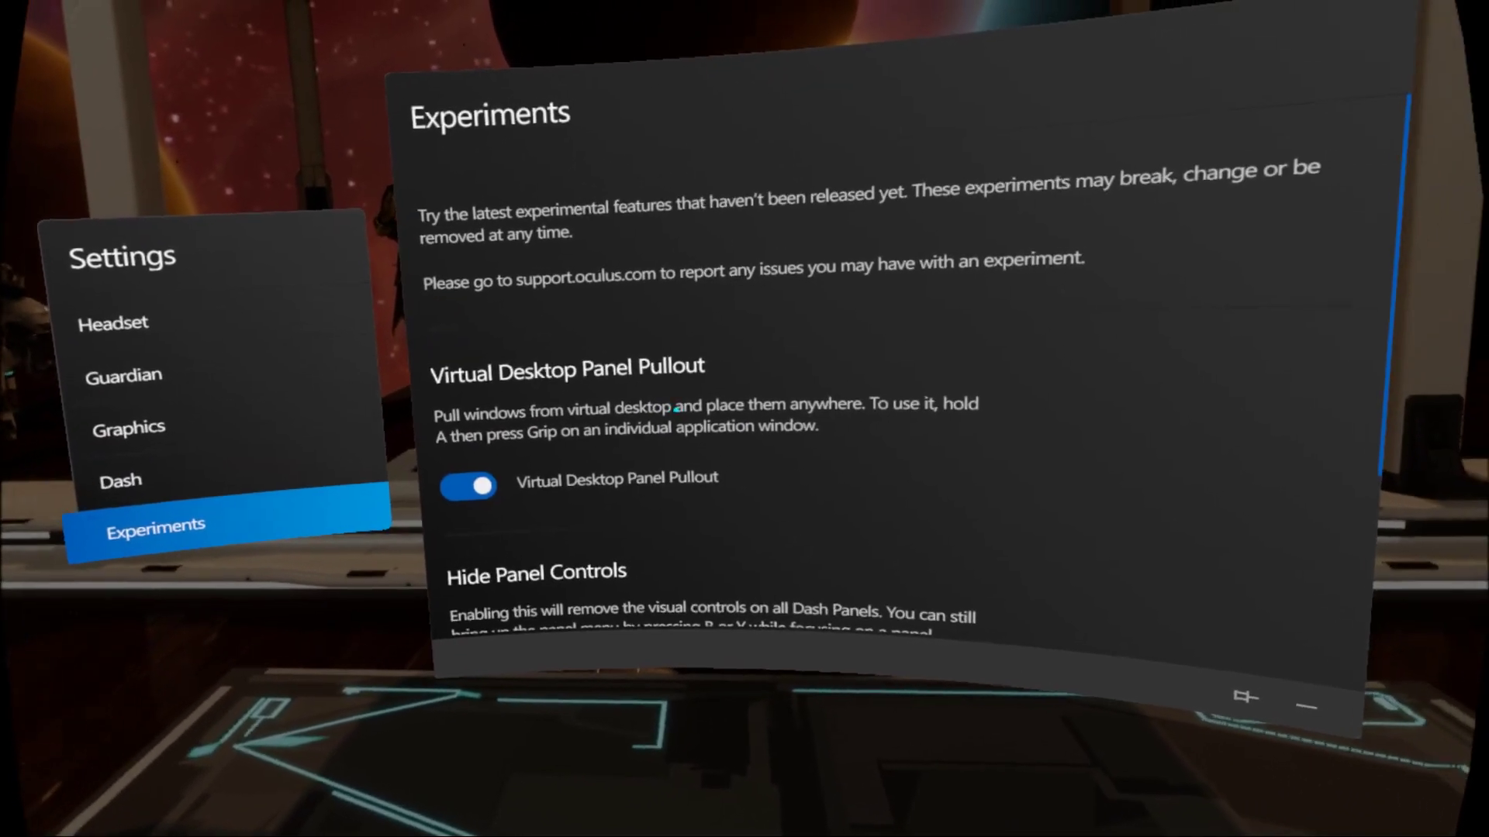
scroll(516, 440, down, 2)
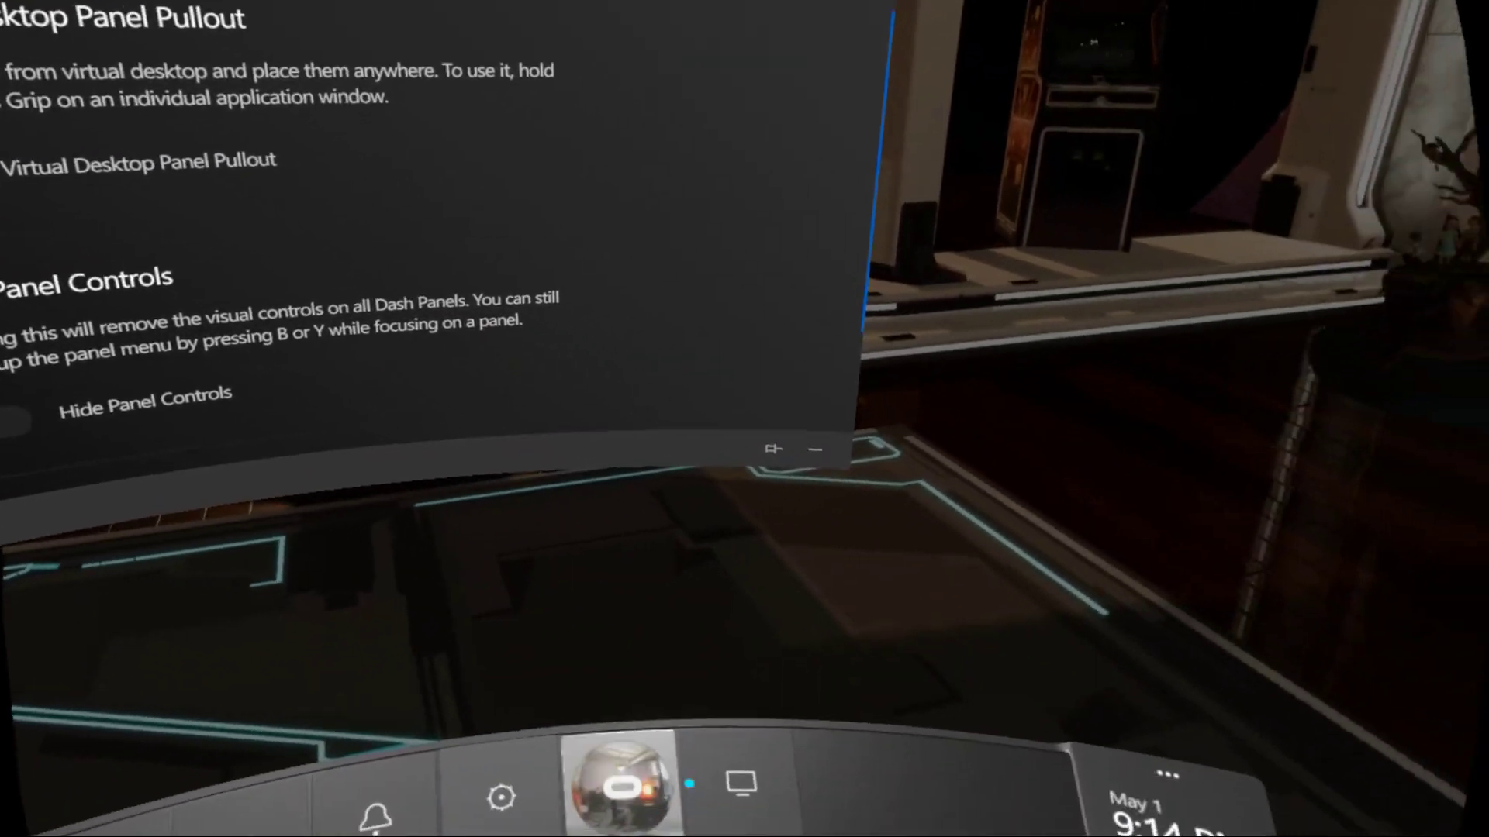
- Close settings and show the PC desktop in Virtual Desktop, mirroring the Oculus app
click(607, 721)
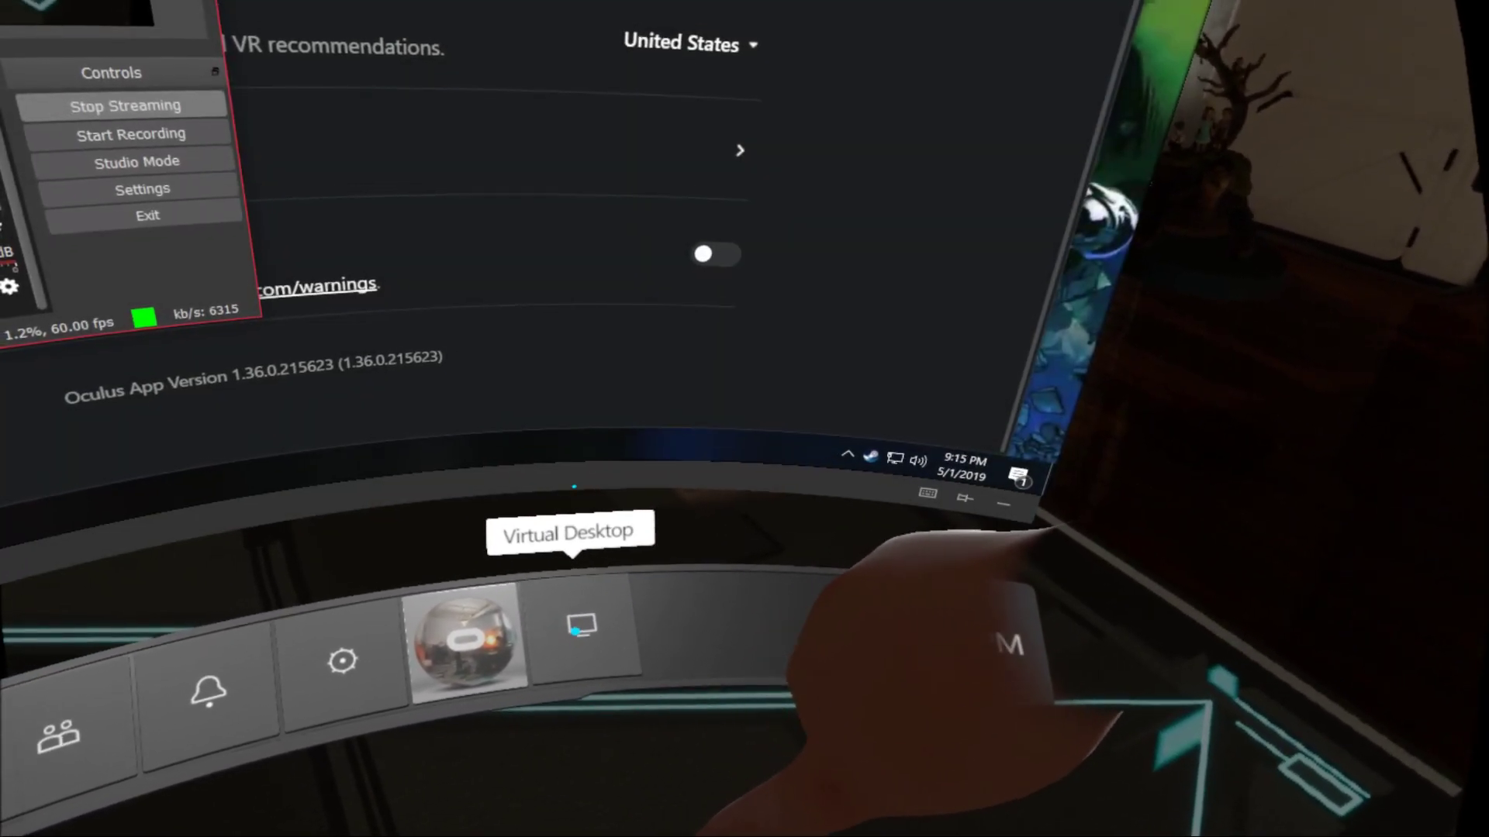
click(549, 630)
click(588, 623)
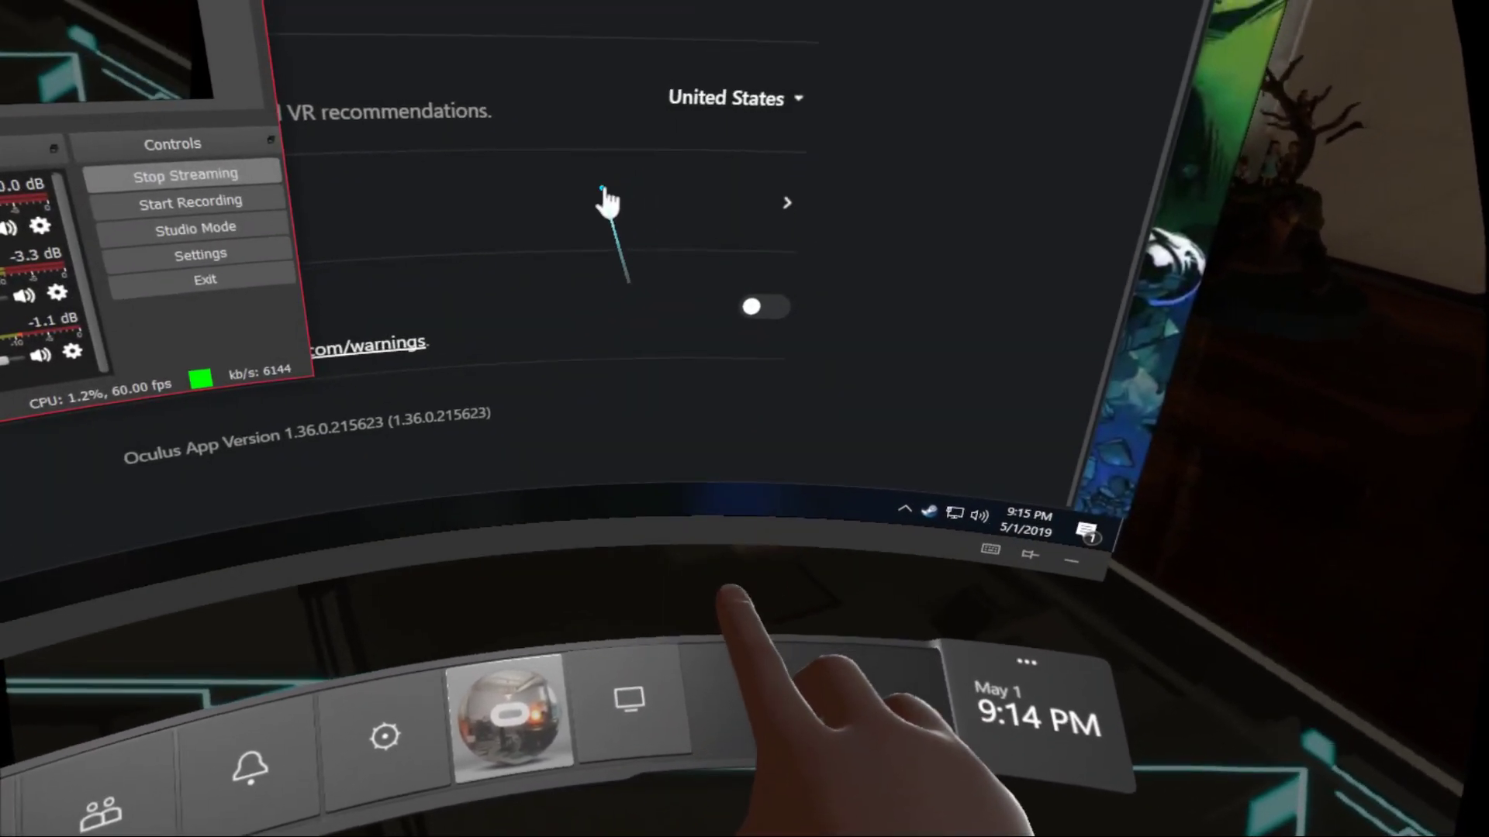
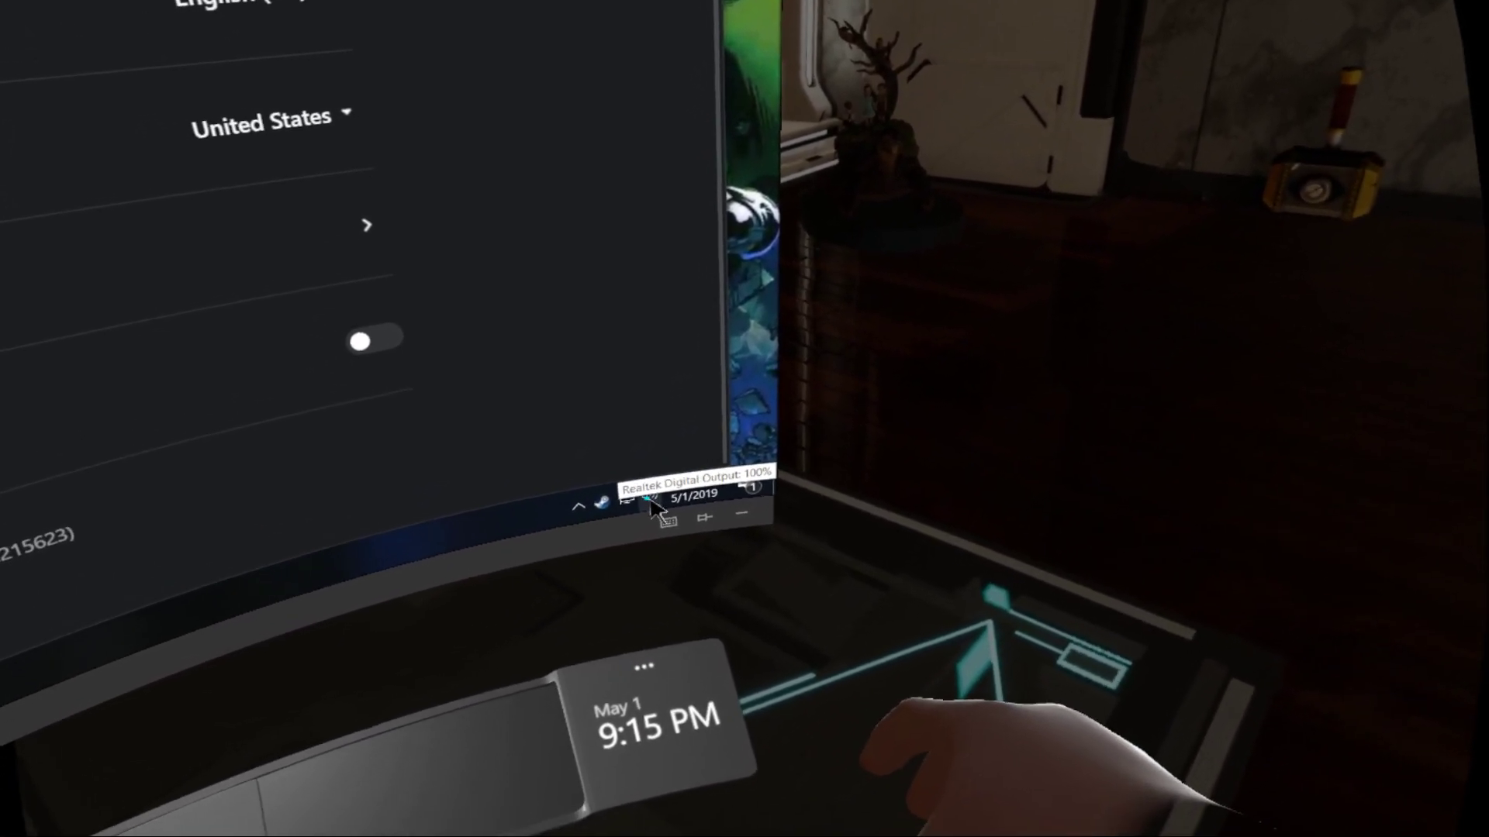
- Show and dismiss the hidden tray icons to bring the OBS streaming window up
click(660, 512)
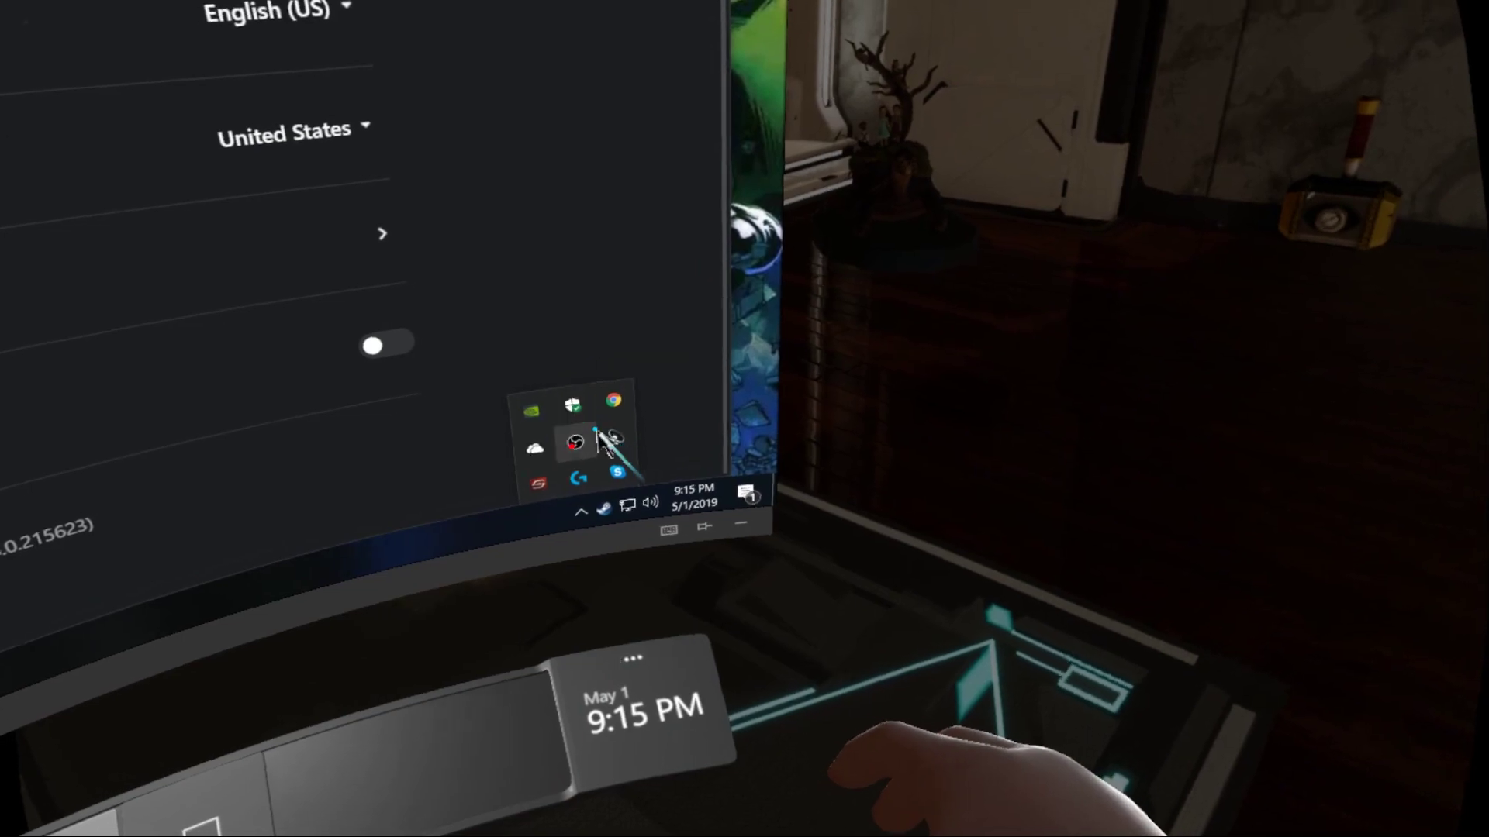
click(630, 508)
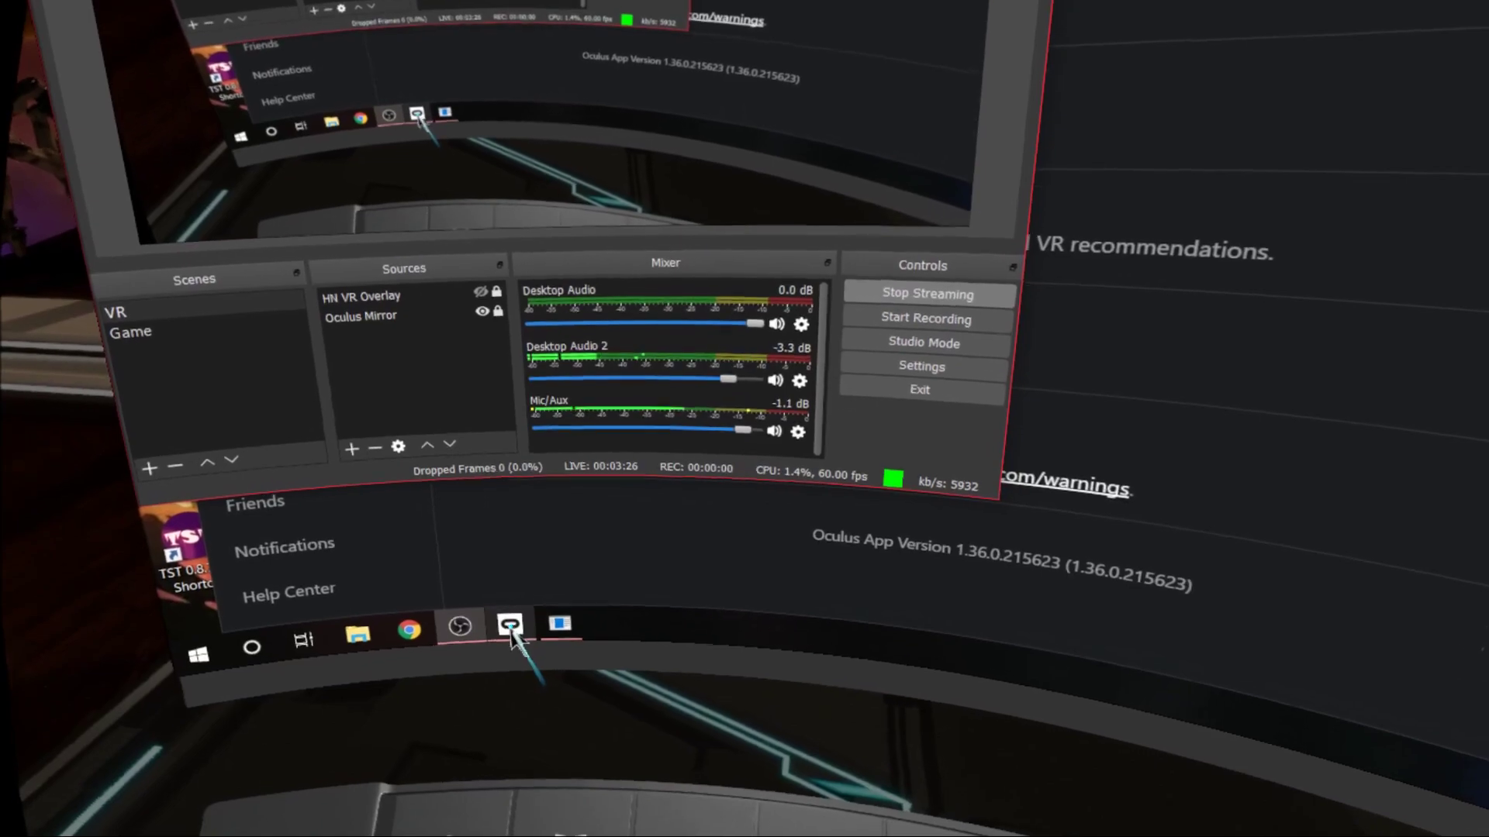
- Hide OBS behind the Oculus app's General settings page
click(520, 632)
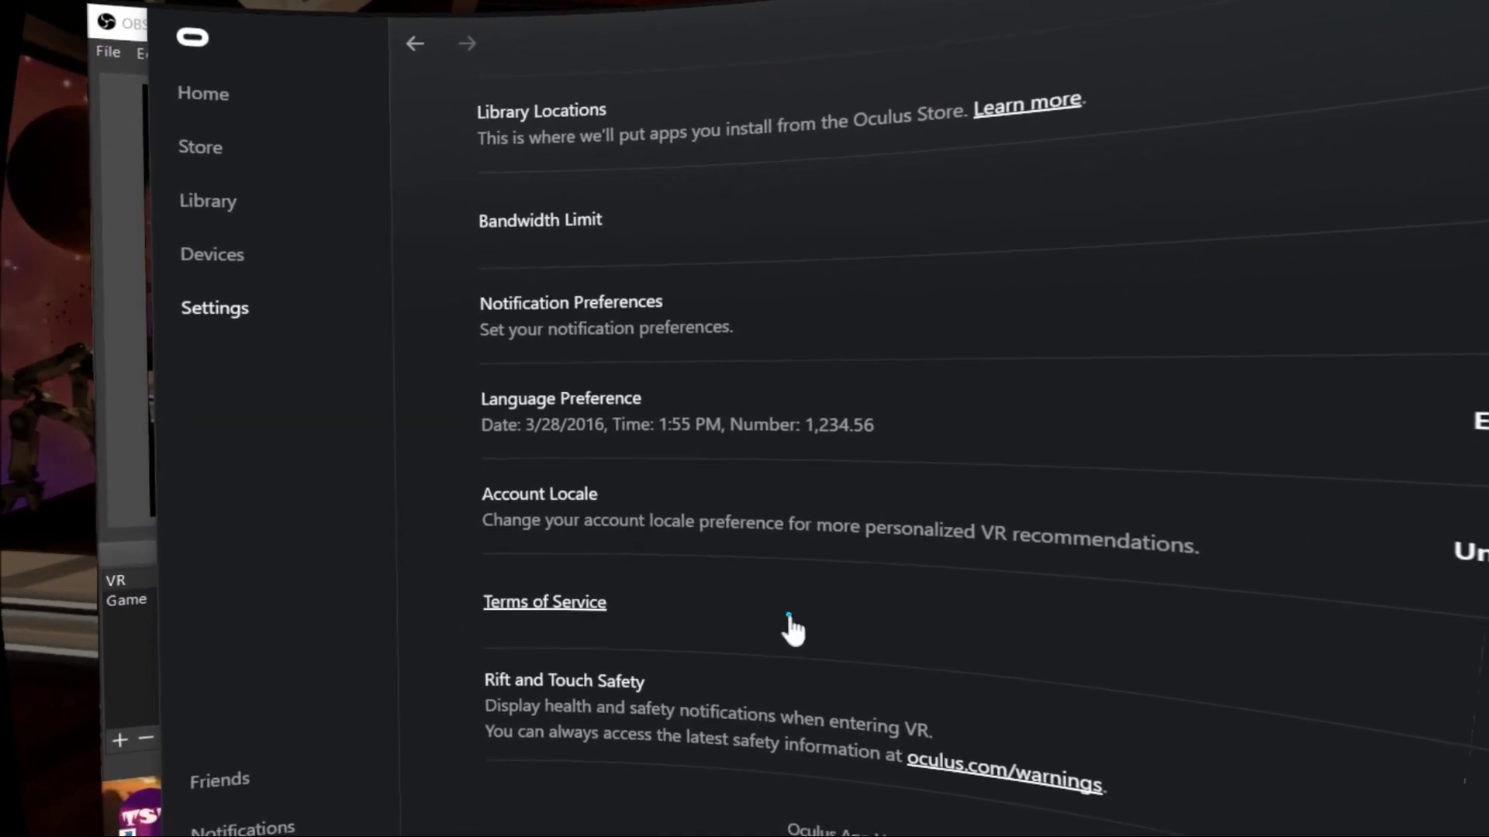
scroll(791, 628, up, 3)
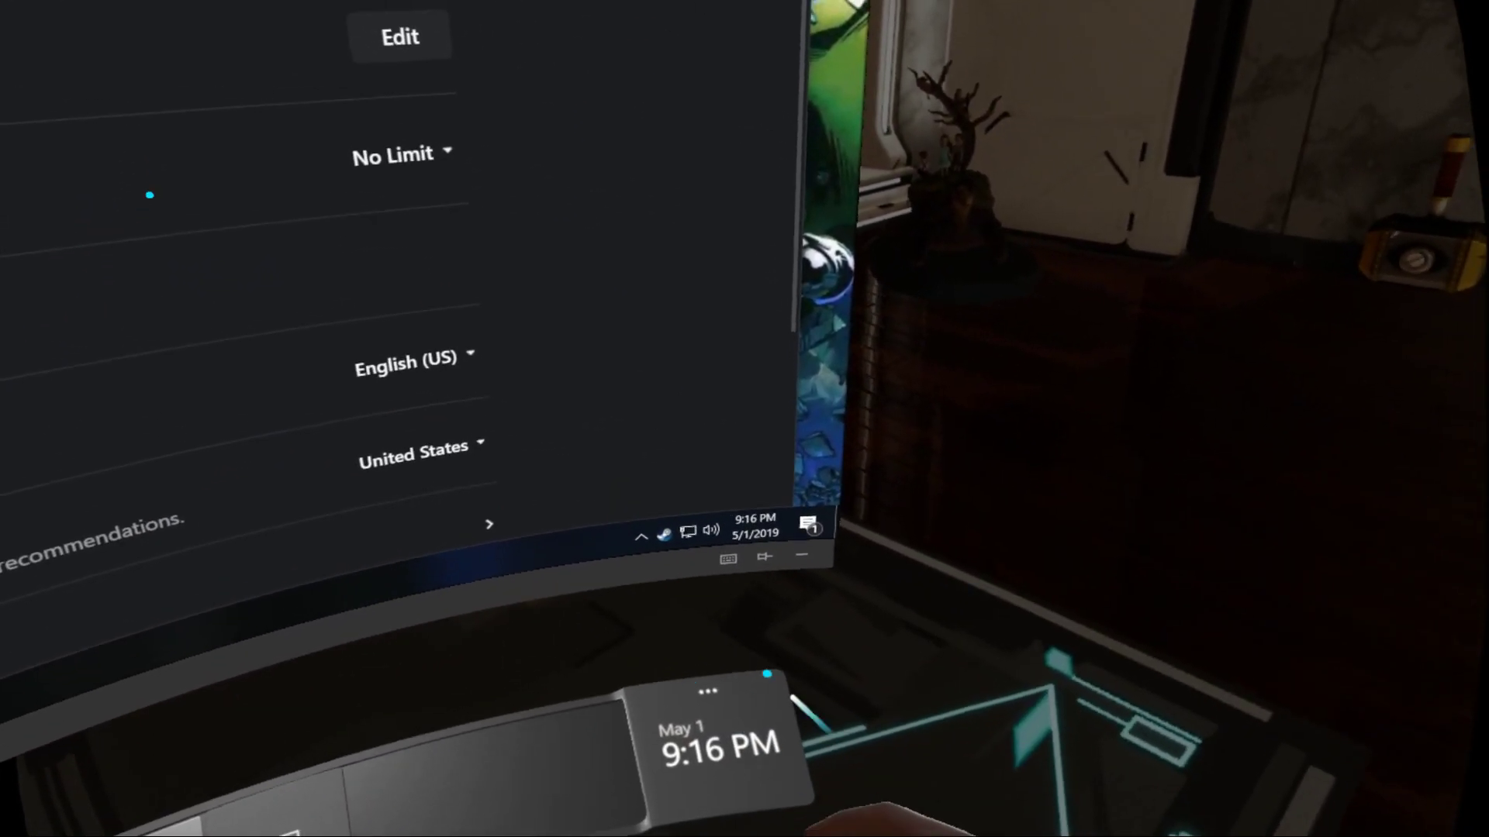
- Open the Steam library from the tray and start SteamVR into SteamVR Home
click(698, 668)
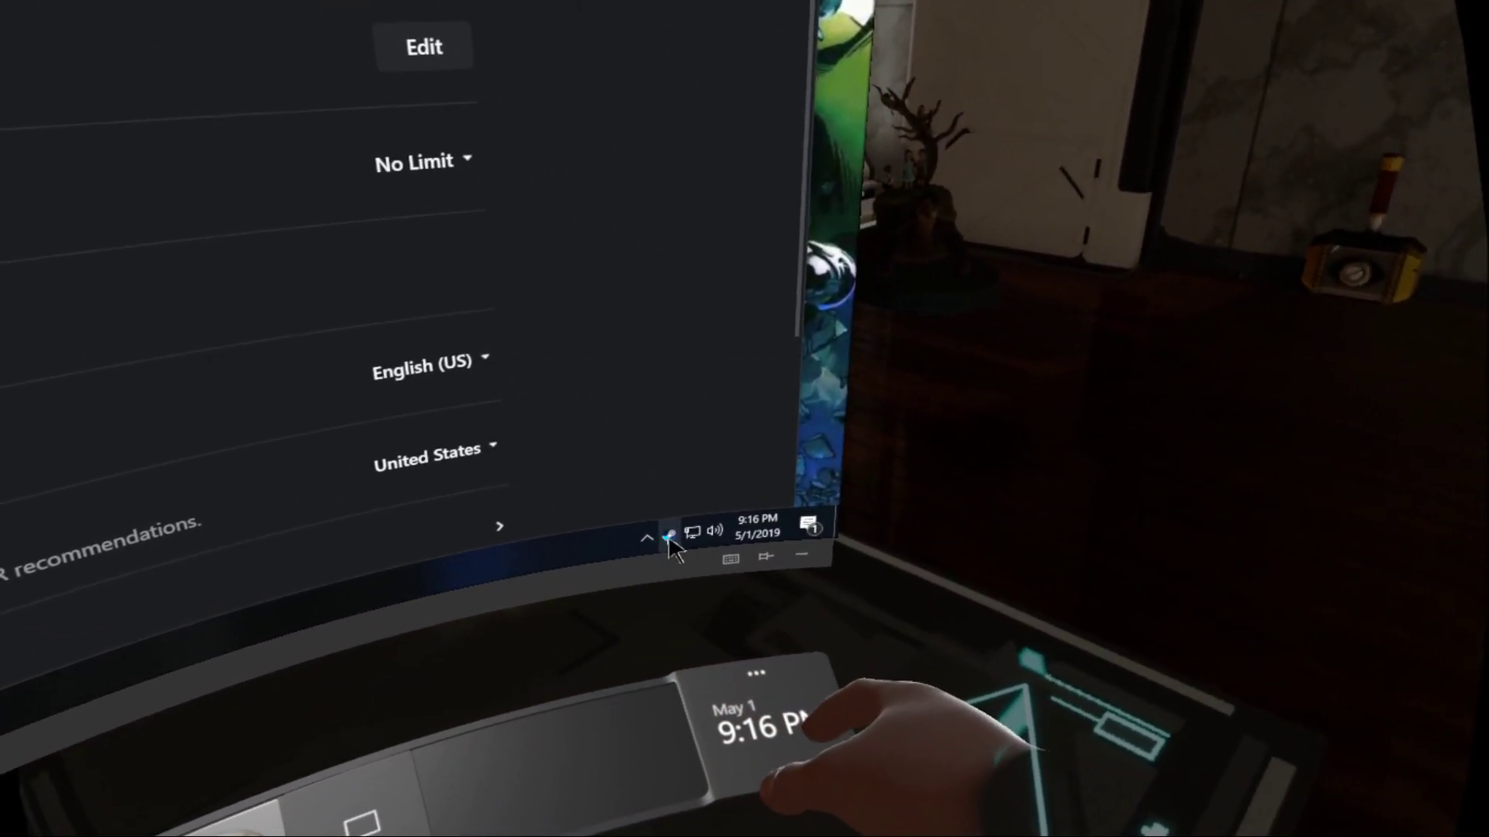
click(671, 538)
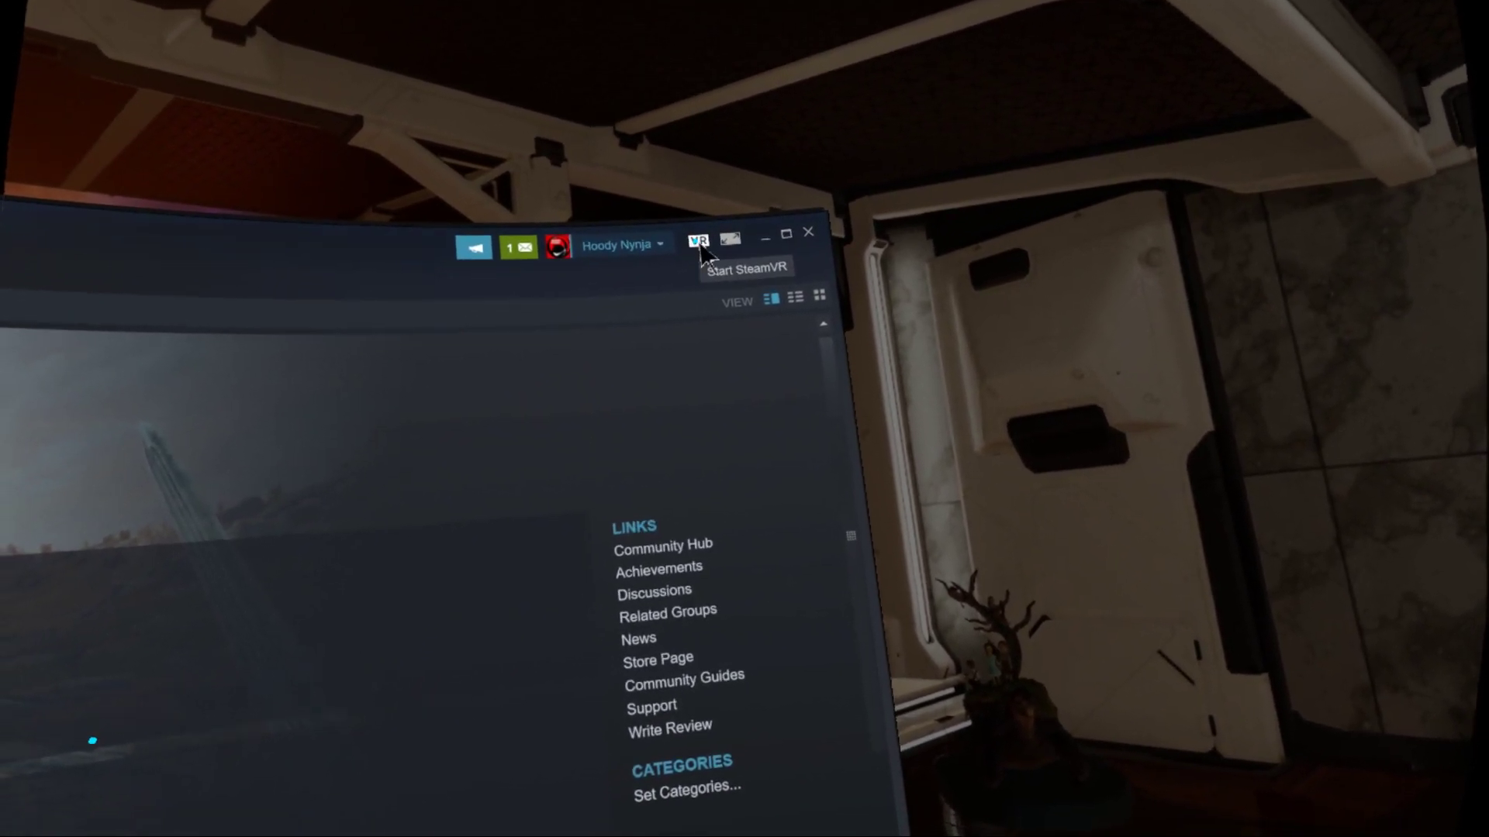
click(698, 248)
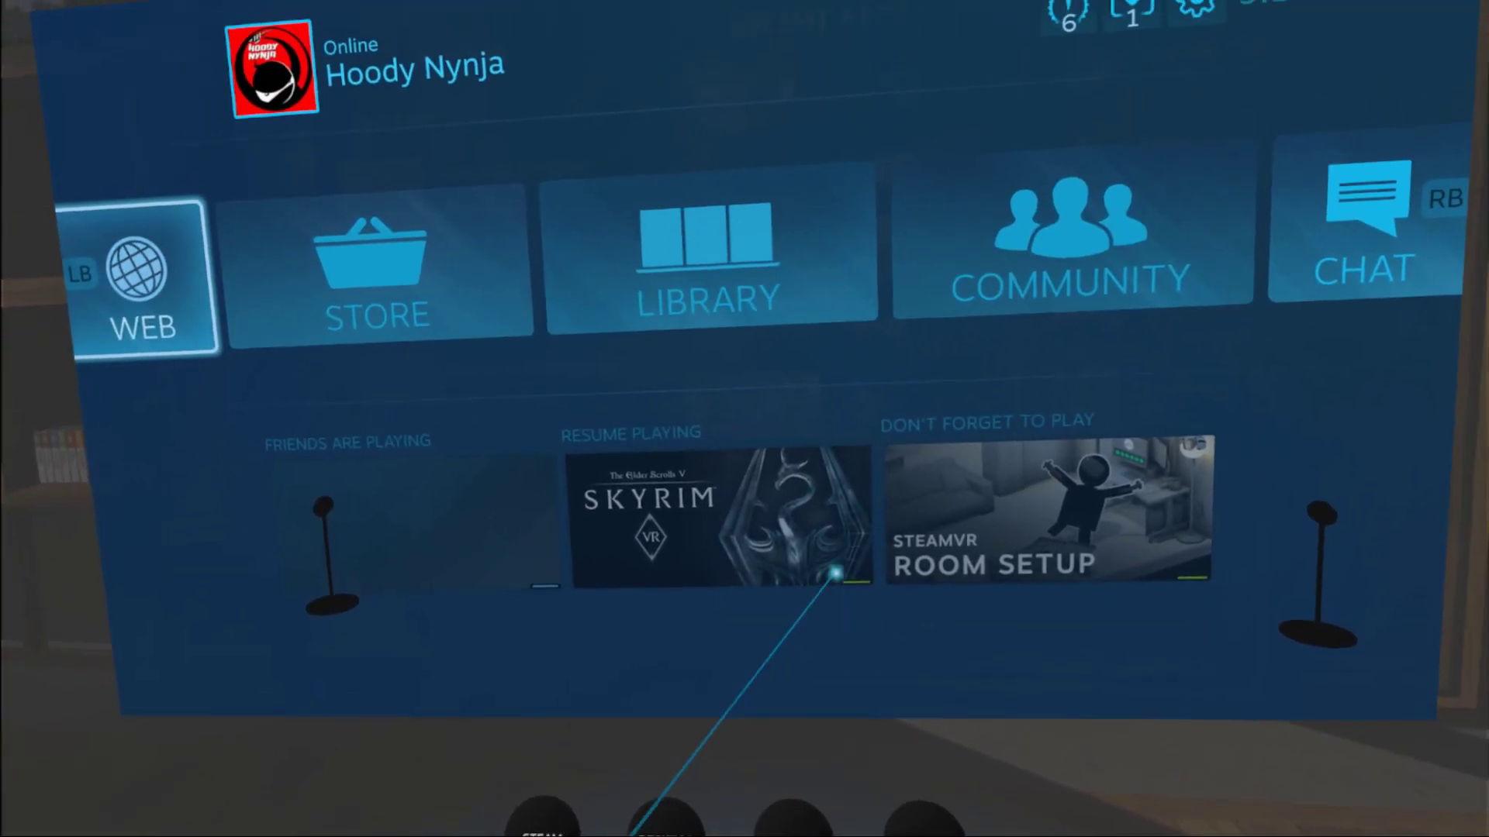
- Browse the SteamVR dashboard sections, then quit SteamVR to Steam's Skyrim VR page
key(Right)
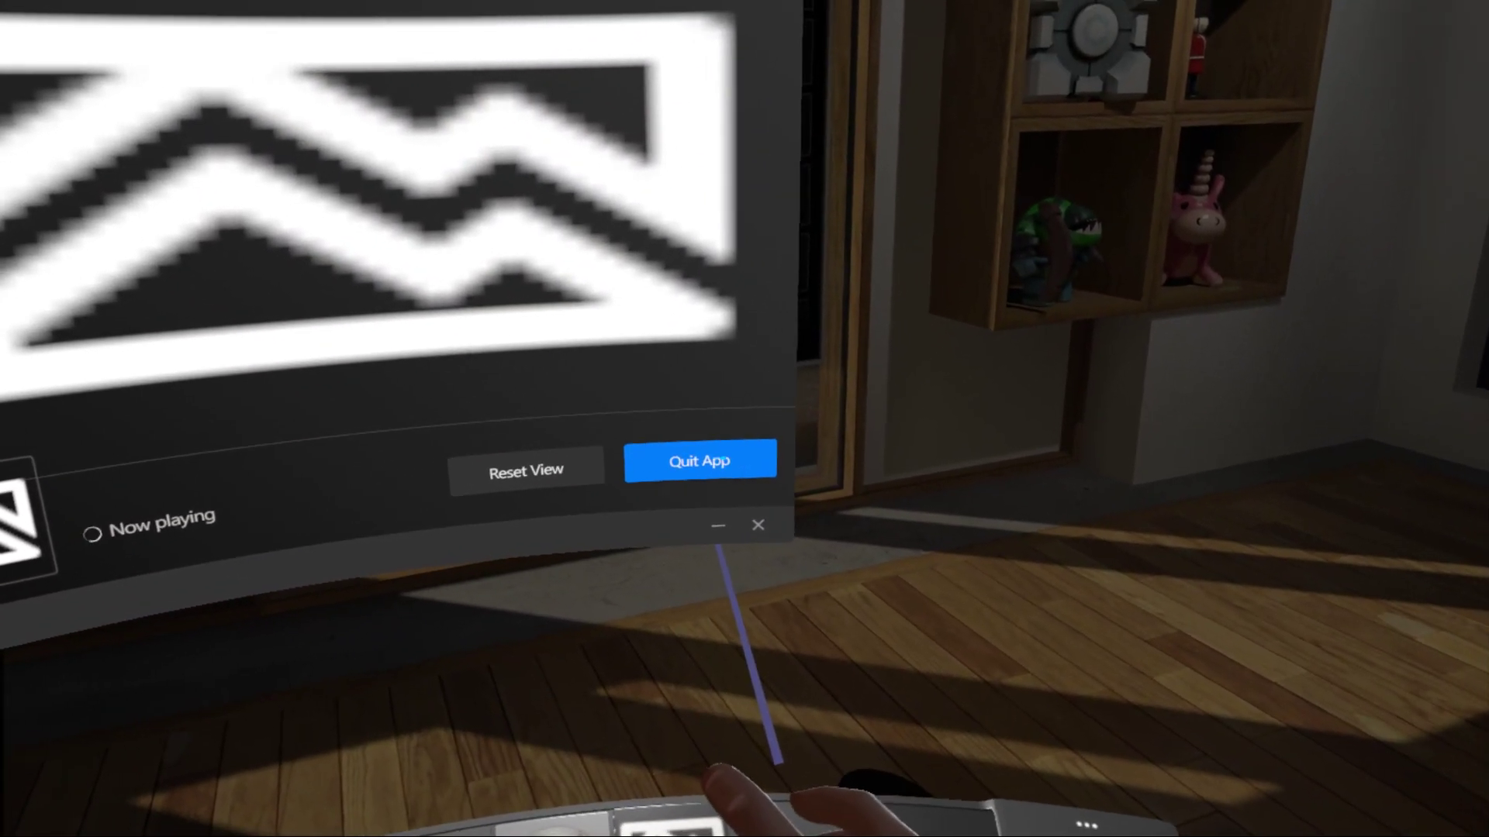
click(717, 518)
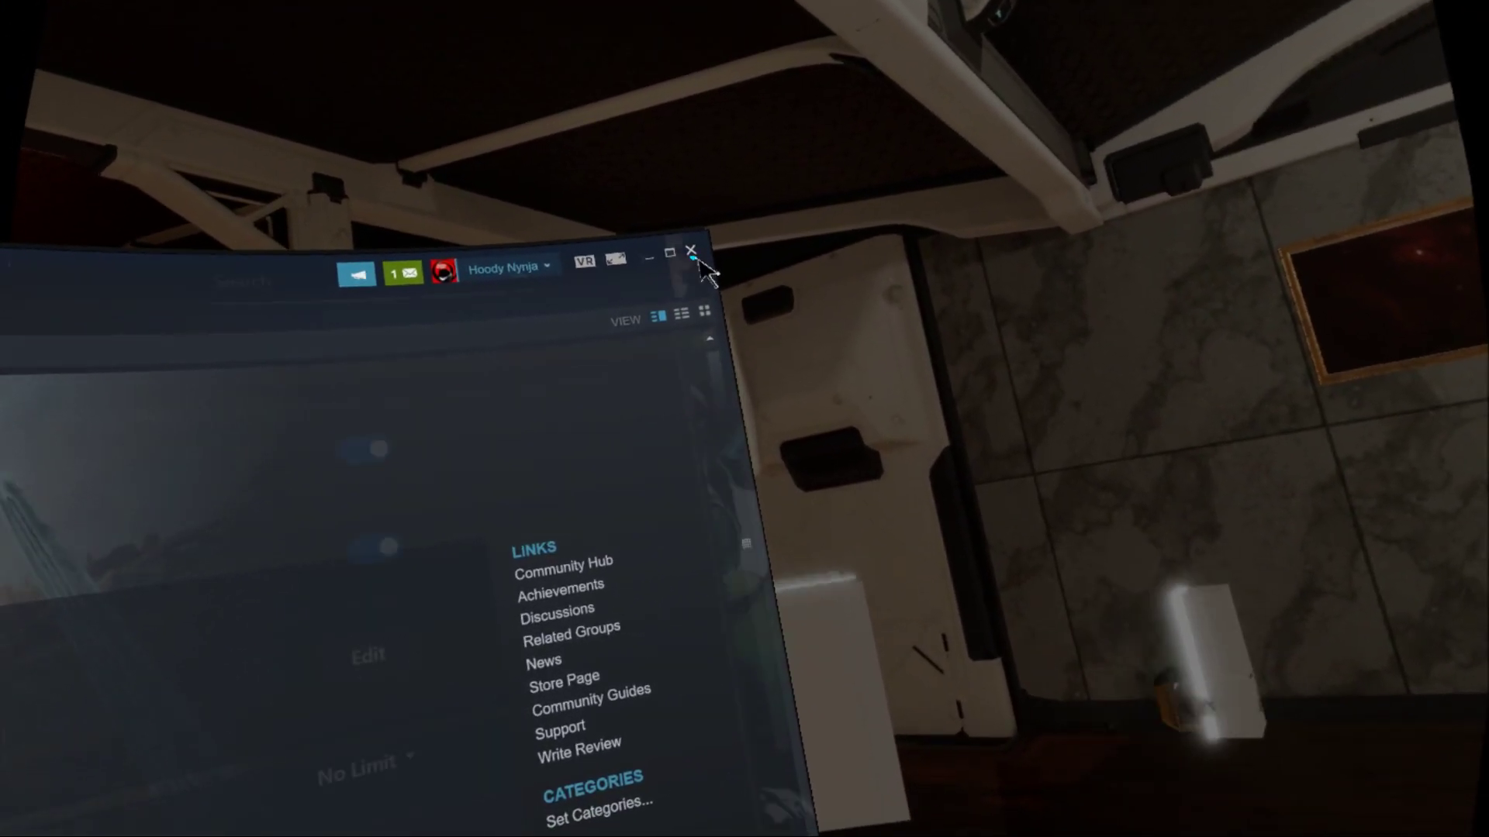
- Close the Steam window and bring up Steam's tray menu of recent games
click(682, 265)
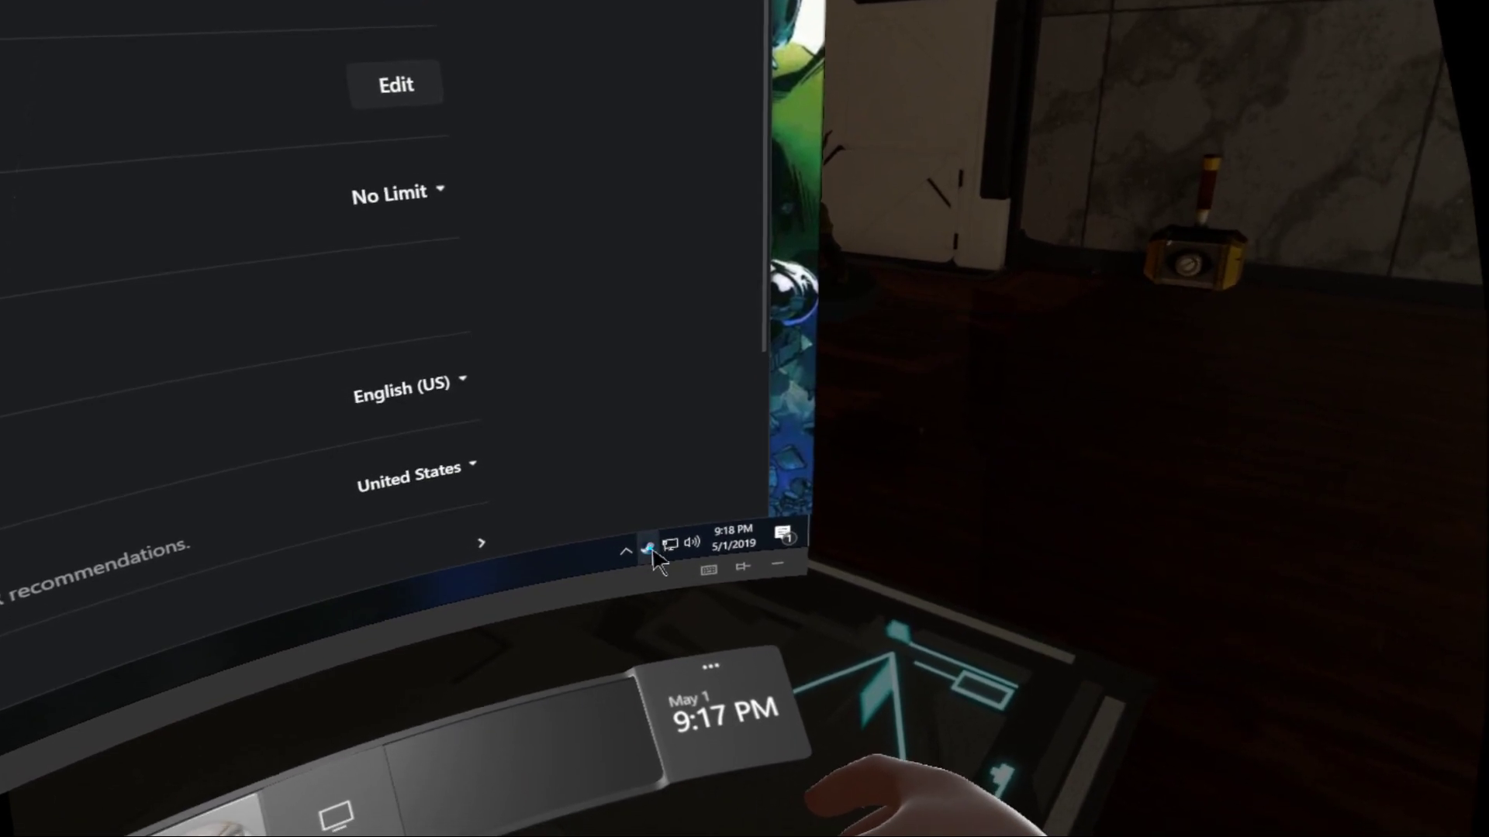
right_click(649, 564)
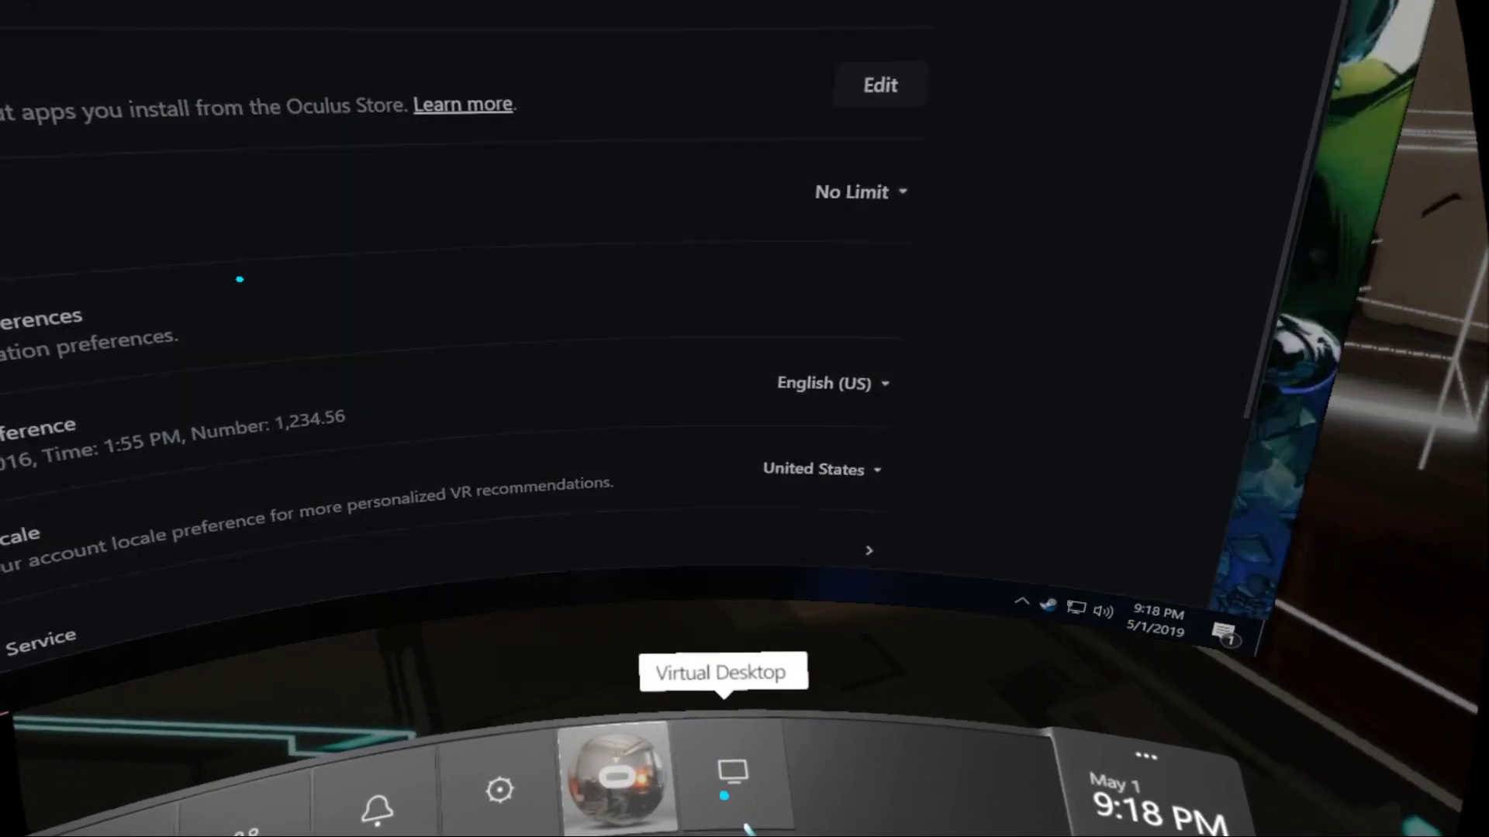
- Launch The Elder Scrolls V: Skyrim VR from the Oculus library
click(825, 797)
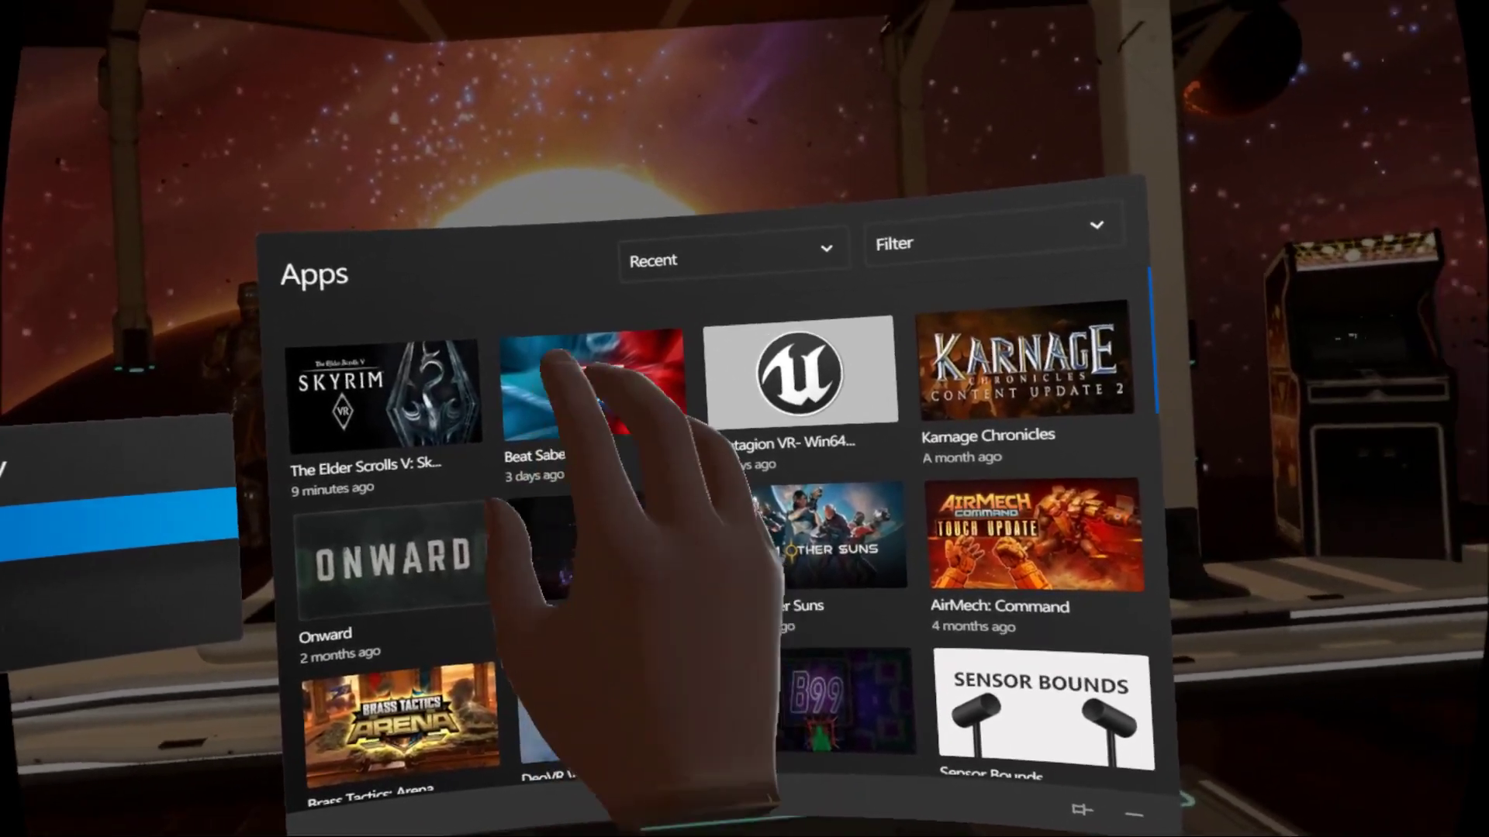
mouse_move(515, 305)
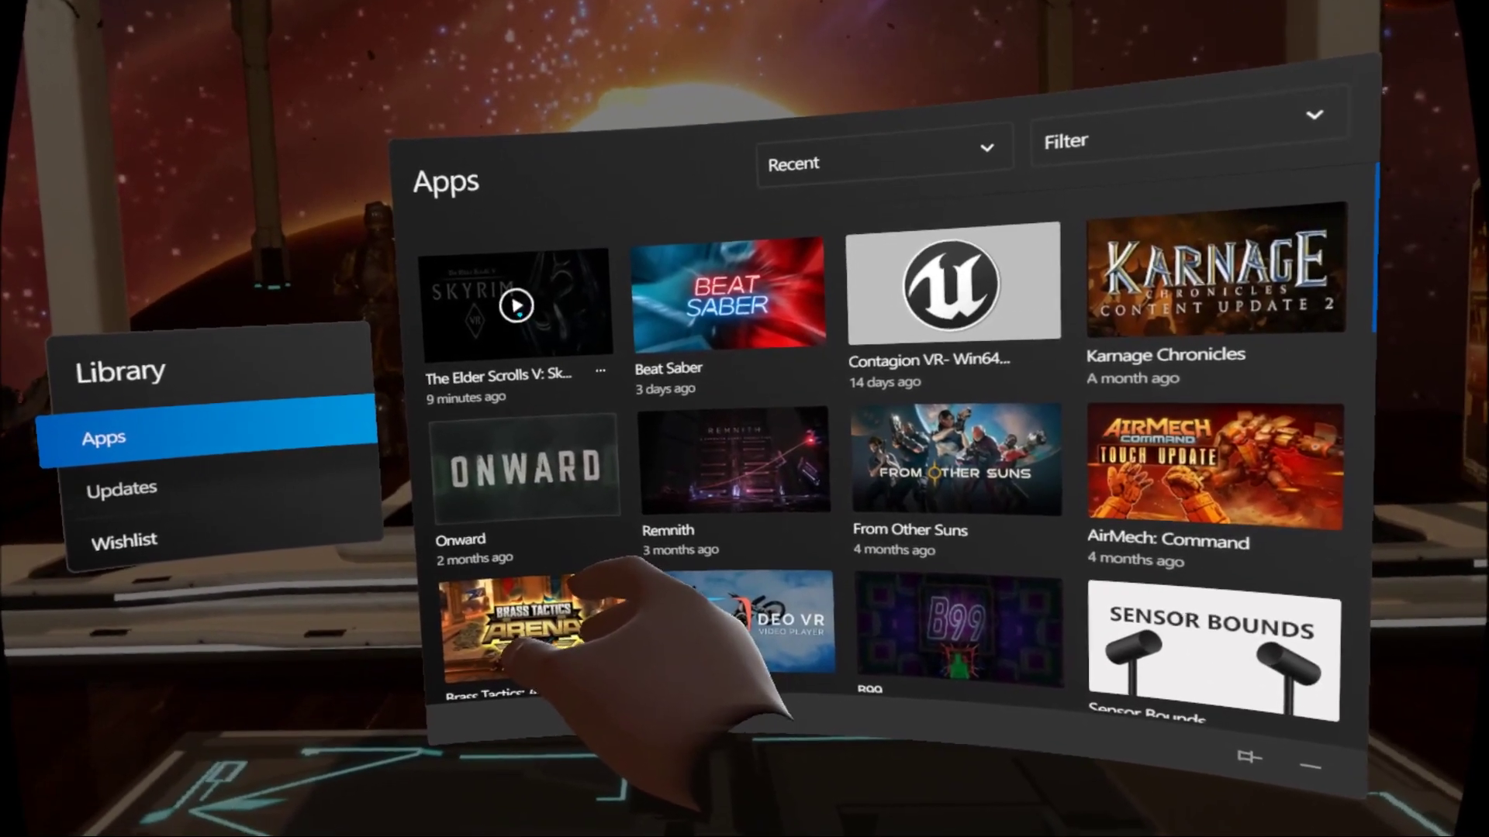
click(580, 355)
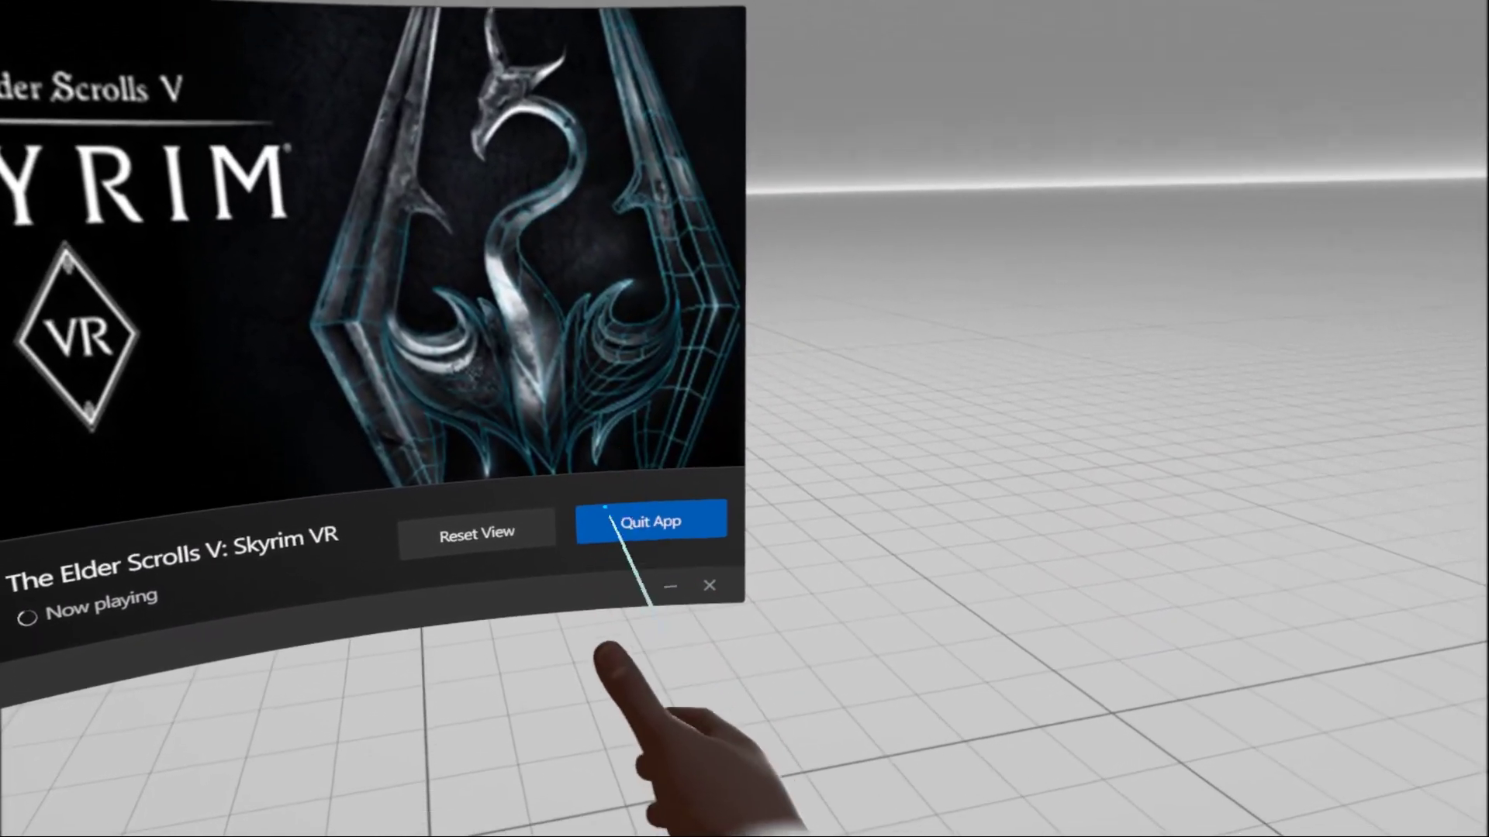
- Quit Skyrim VR from Oculus Dash, landing on the recent Apps library
click(606, 509)
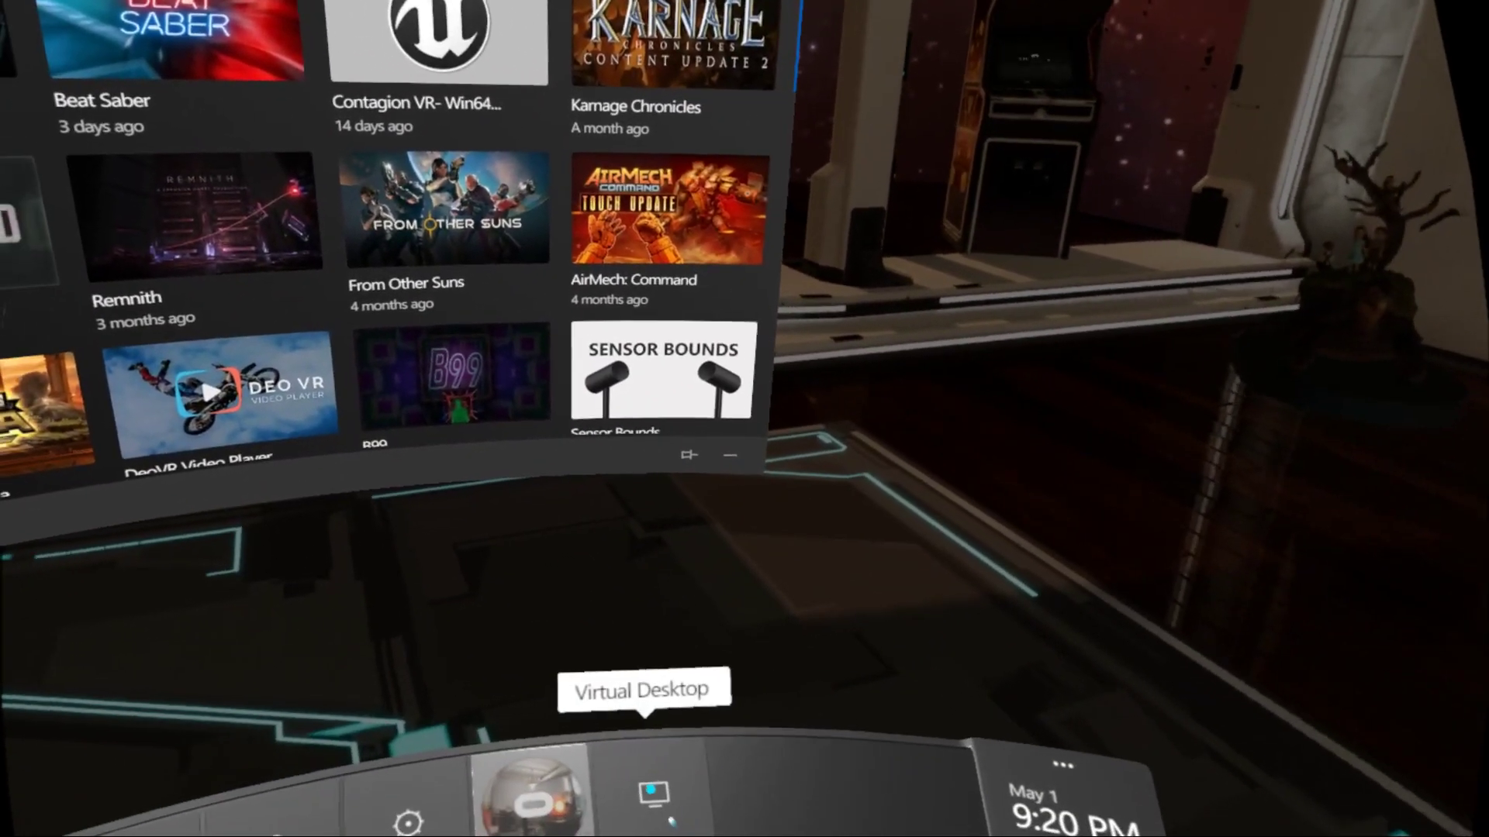
- Bring the virtual desktop view back and raise the OBS streaming window
click(652, 799)
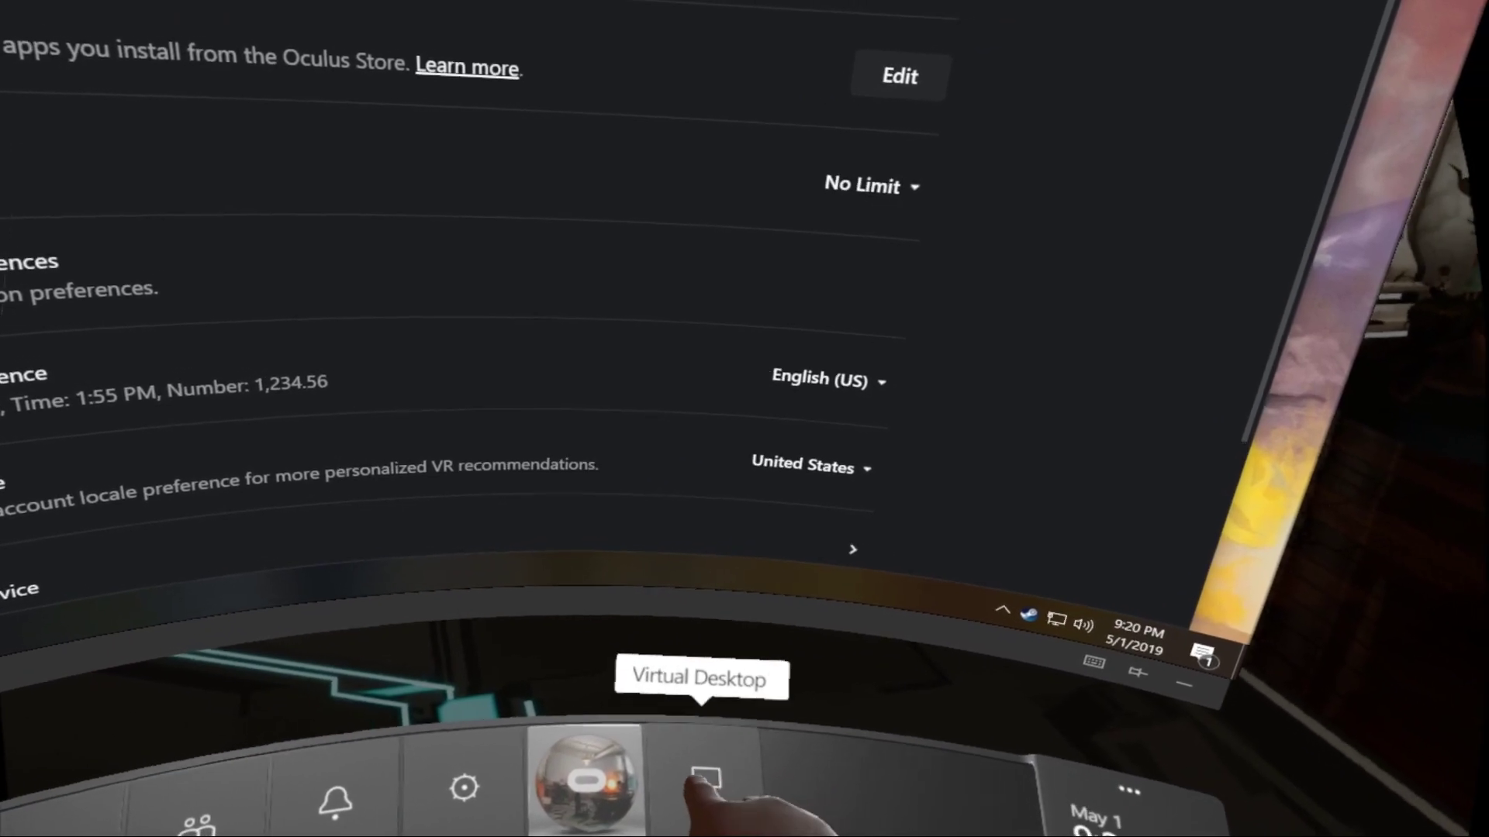
click(722, 766)
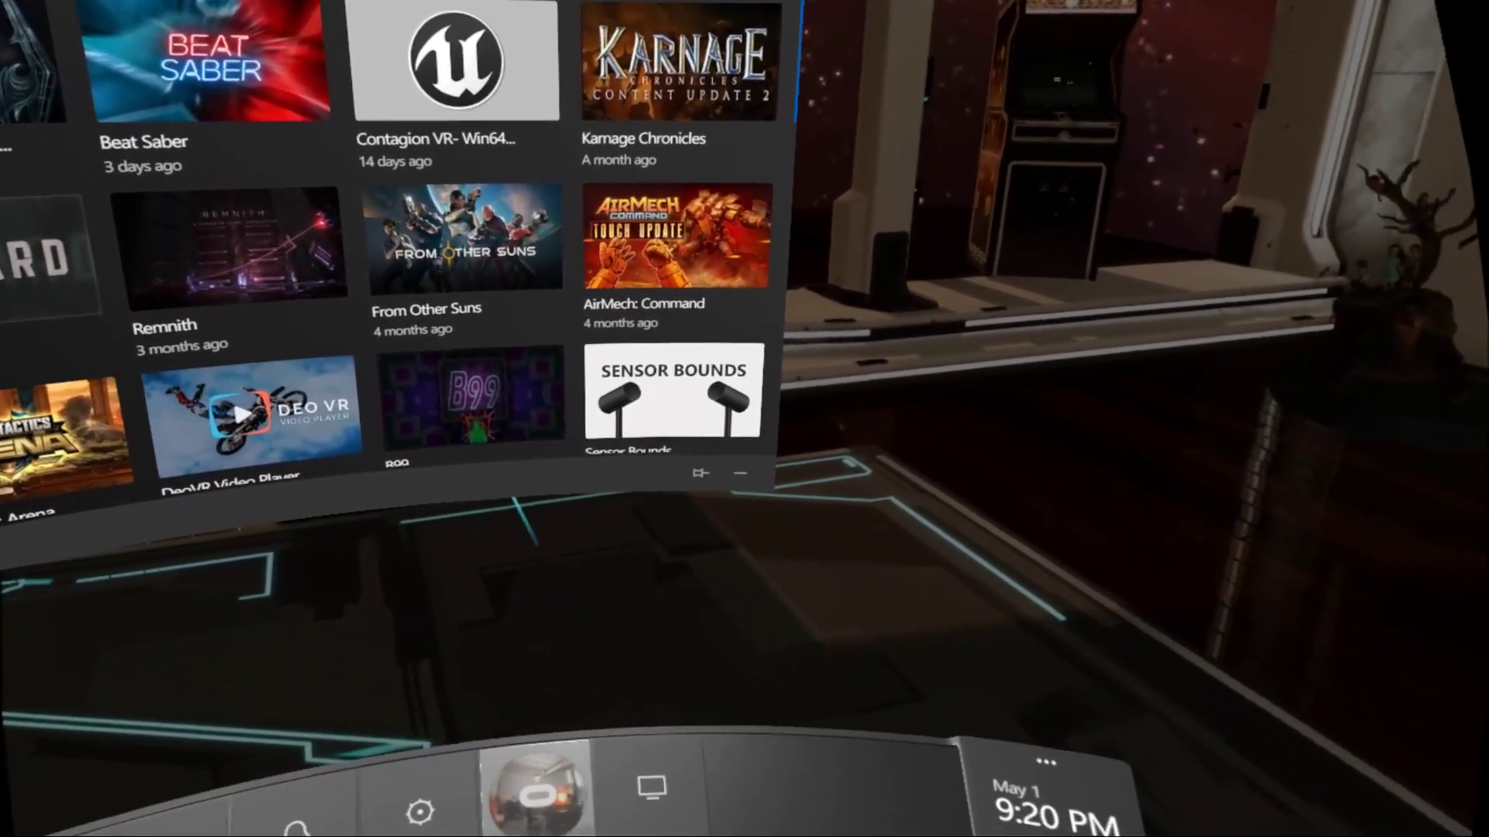
click(901, 820)
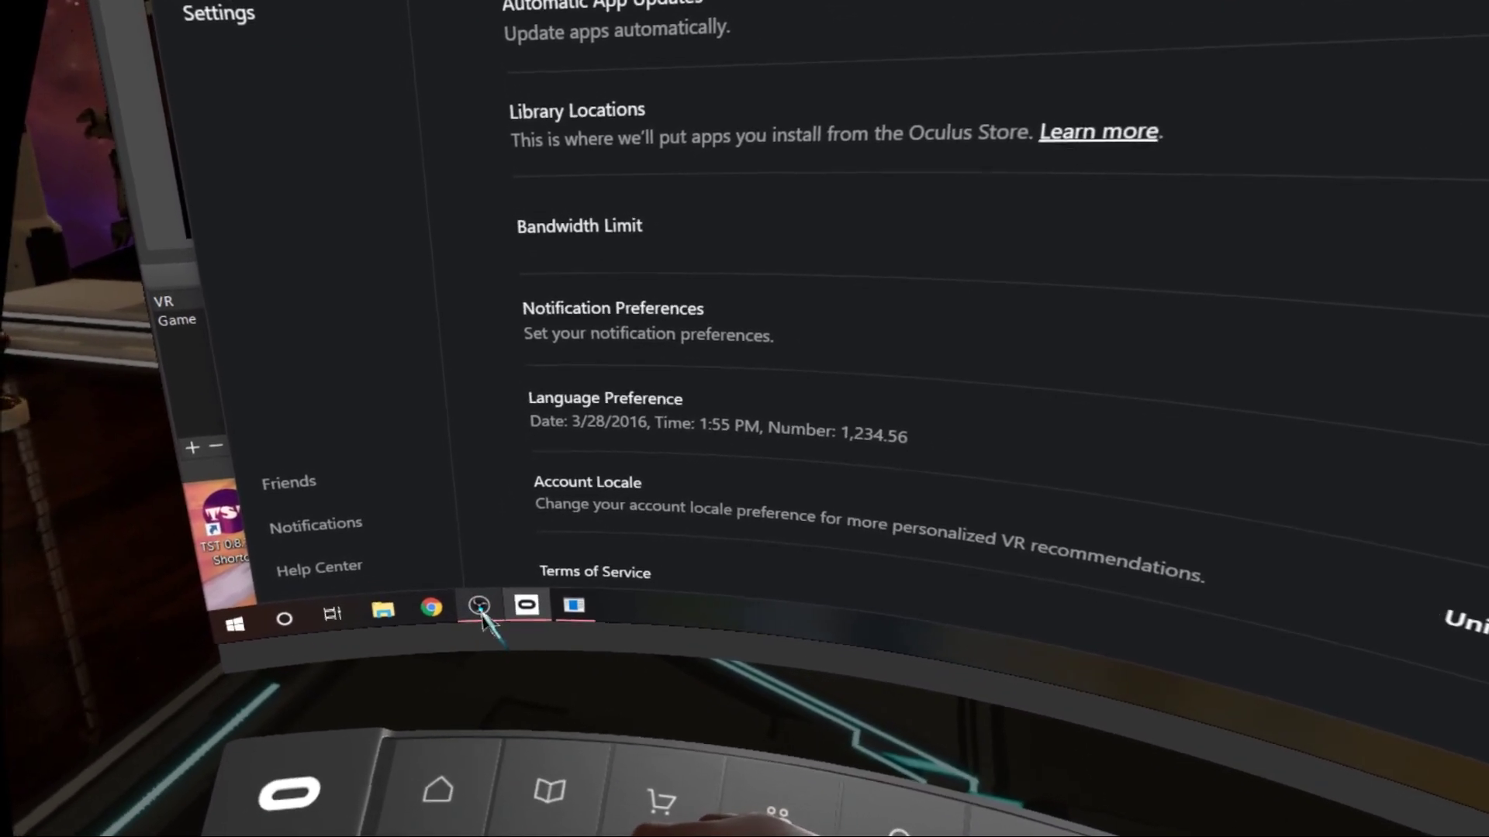
click(471, 582)
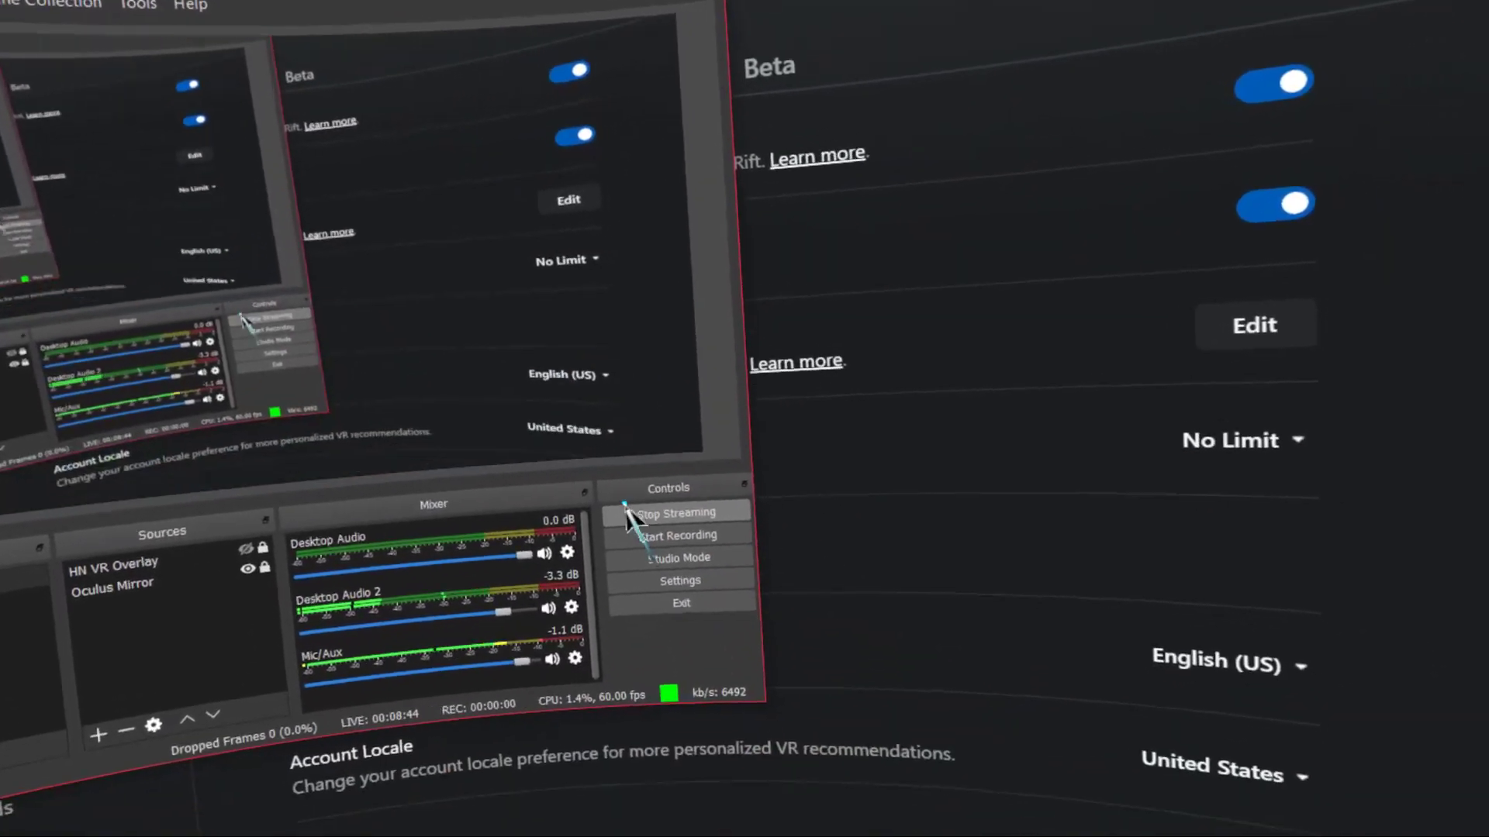